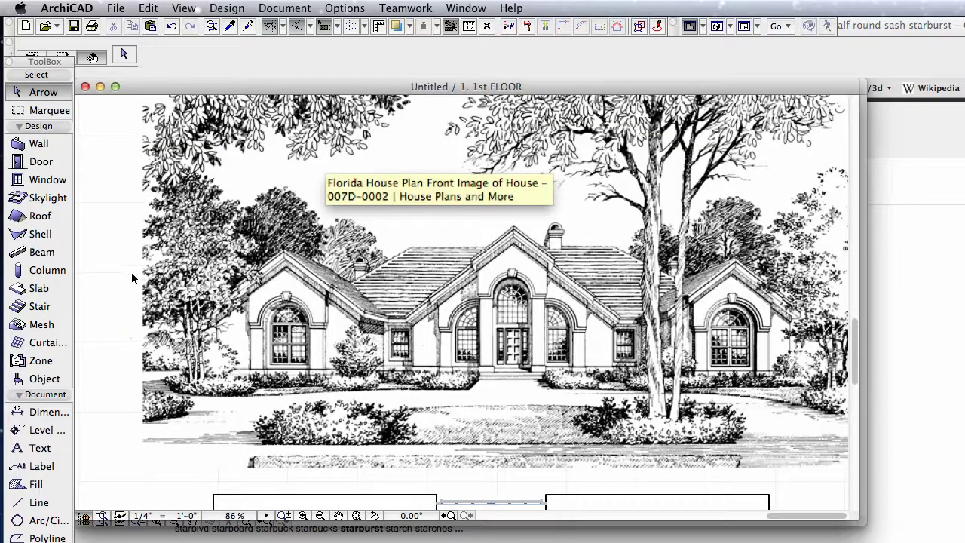
# Step: Zoom on the arched-window house sketch, then pan down to the wall and window 01
pyautogui.scroll(5, 114, 306)
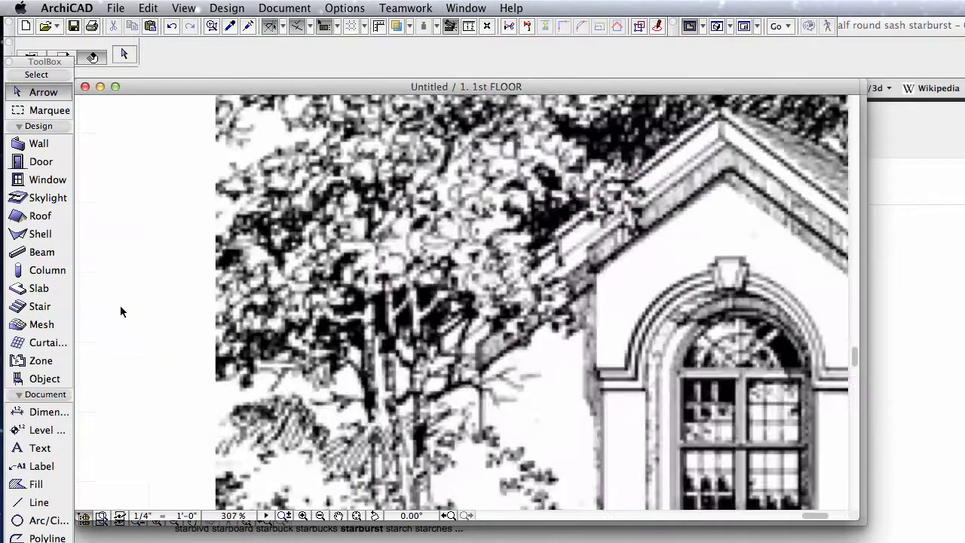
pyautogui.scroll(-2, 184, 311)
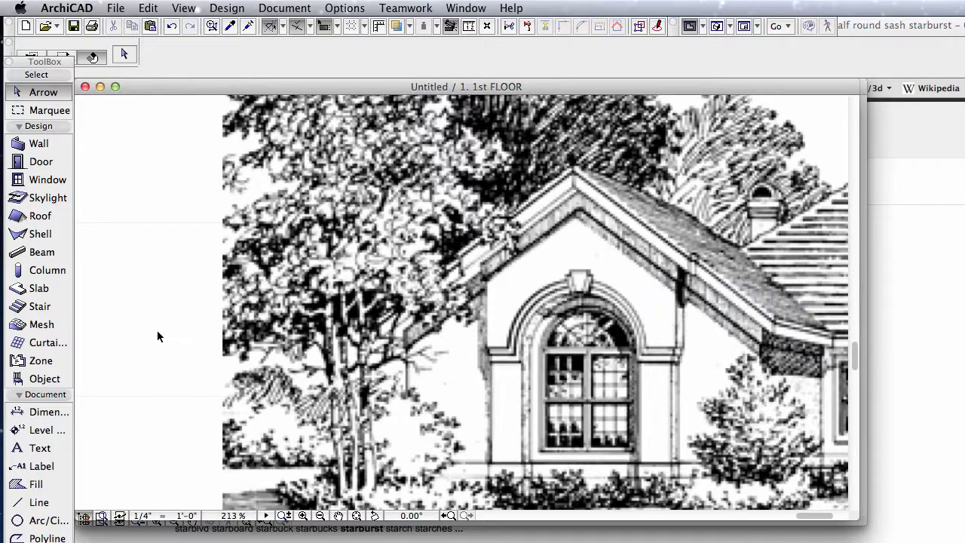
pyautogui.scroll(-2, 159, 336)
pyautogui.scroll(-1, 150, 425)
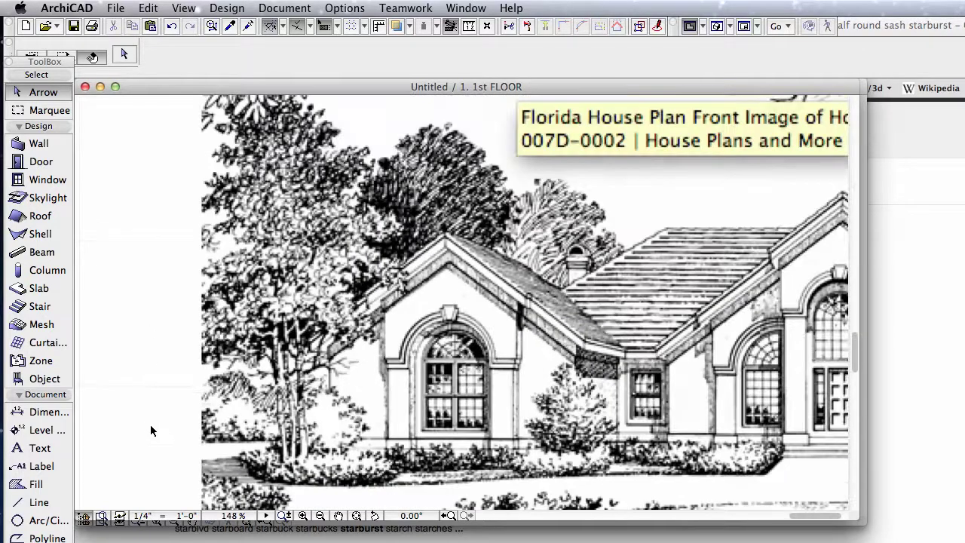
pyautogui.moveTo(150, 430)
pyautogui.mouseDown(button='middle')
pyautogui.moveTo(158, 317)
pyautogui.moveTo(122, 183)
pyautogui.mouseUp(button='middle')
pyautogui.moveTo(726, 474)
pyautogui.mouseDown(button='middle')
pyautogui.moveTo(578, 440)
pyautogui.moveTo(496, 404)
pyautogui.mouseUp(button='middle')
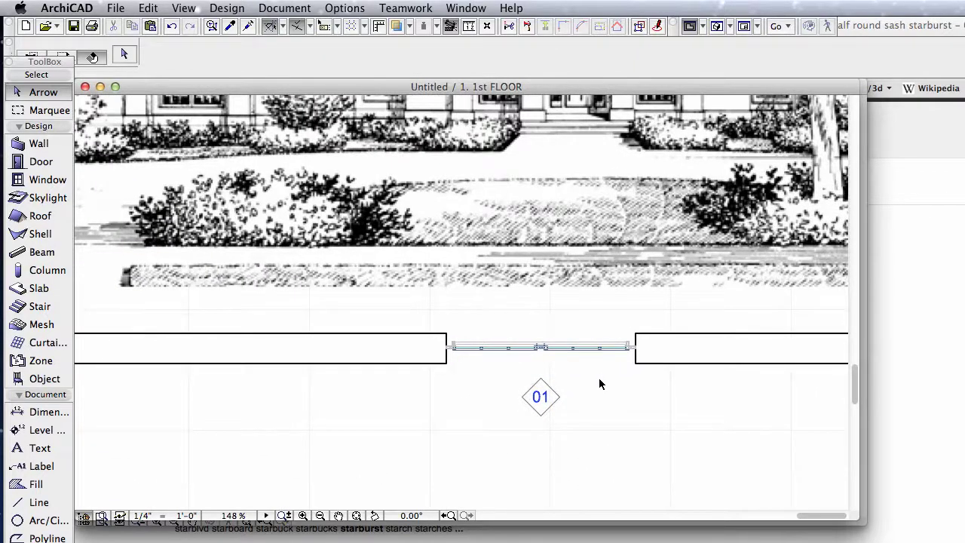
# Step: In 3D, select the lower double-hung window under the half-round arch and open its Window Settings
pyautogui.press('F5')
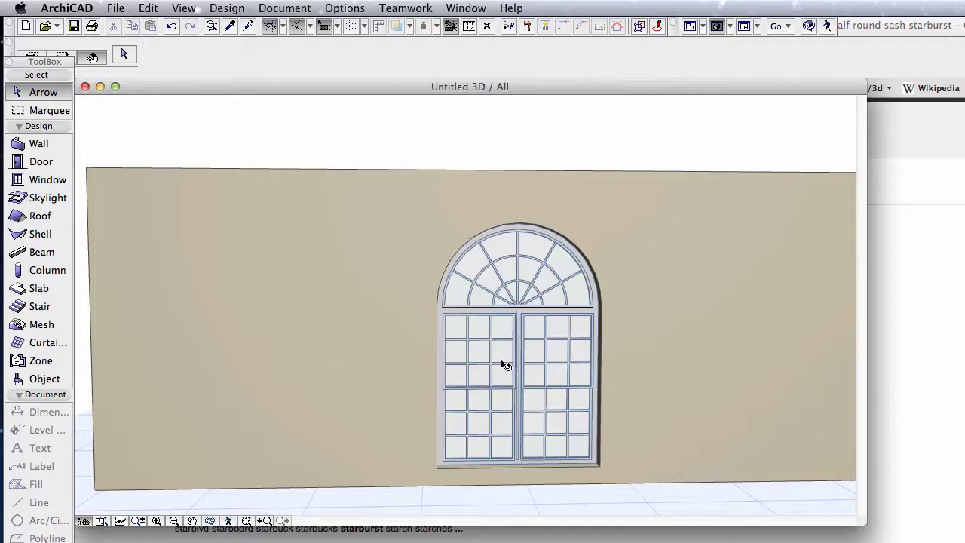
pyautogui.click(540, 377)
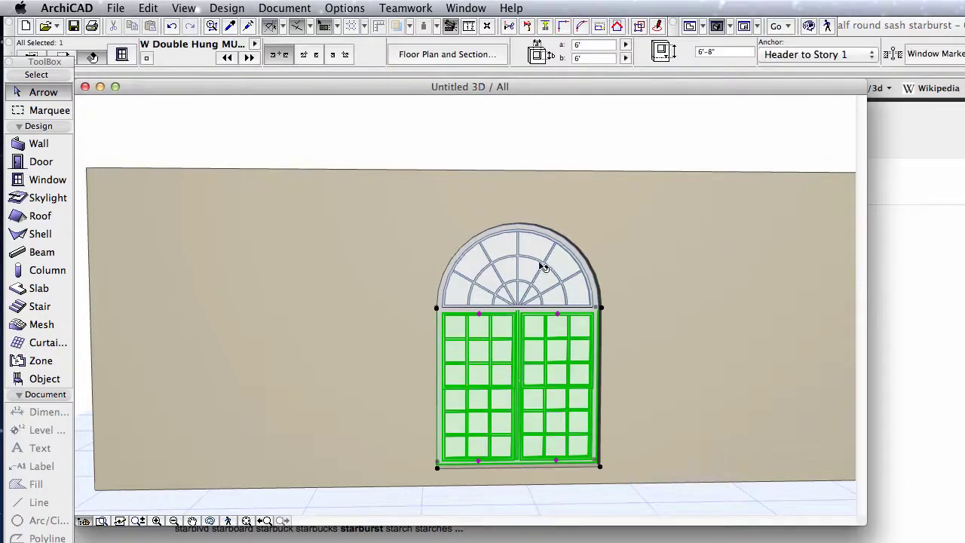
pyautogui.click(543, 265)
pyautogui.click(561, 392)
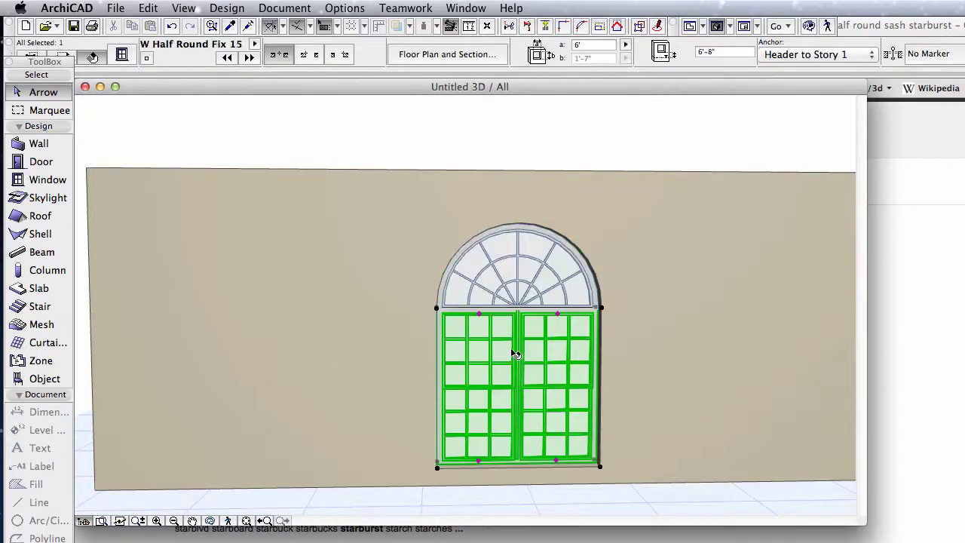
pyautogui.click(122, 57)
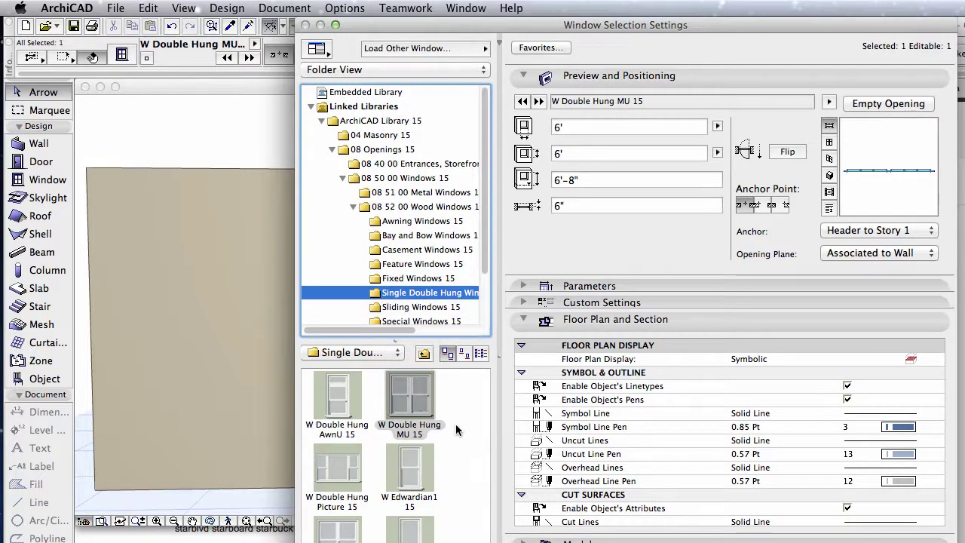
# Step: Collapse the Parameters and floor plan and section panels, and expand the window's Custom Settings
pyautogui.click(525, 286)
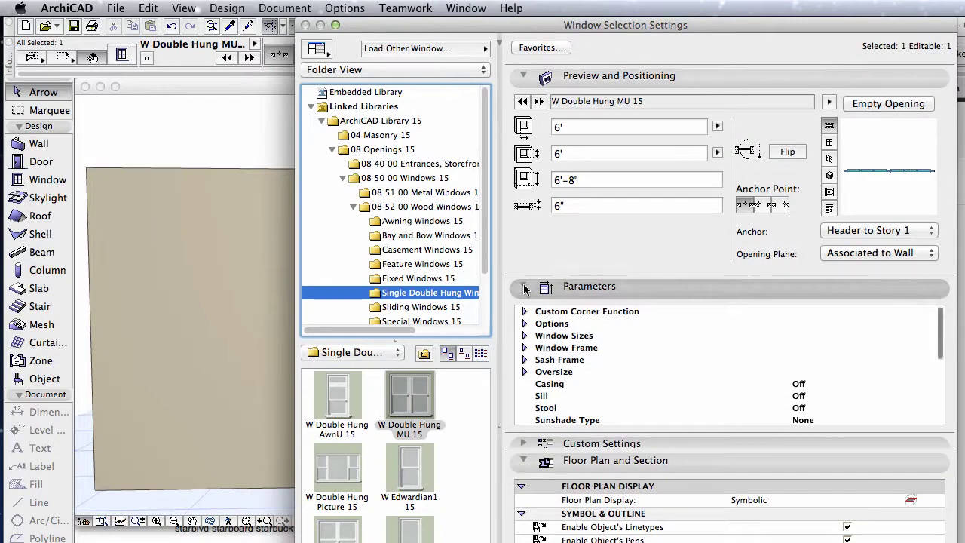
pyautogui.click(525, 286)
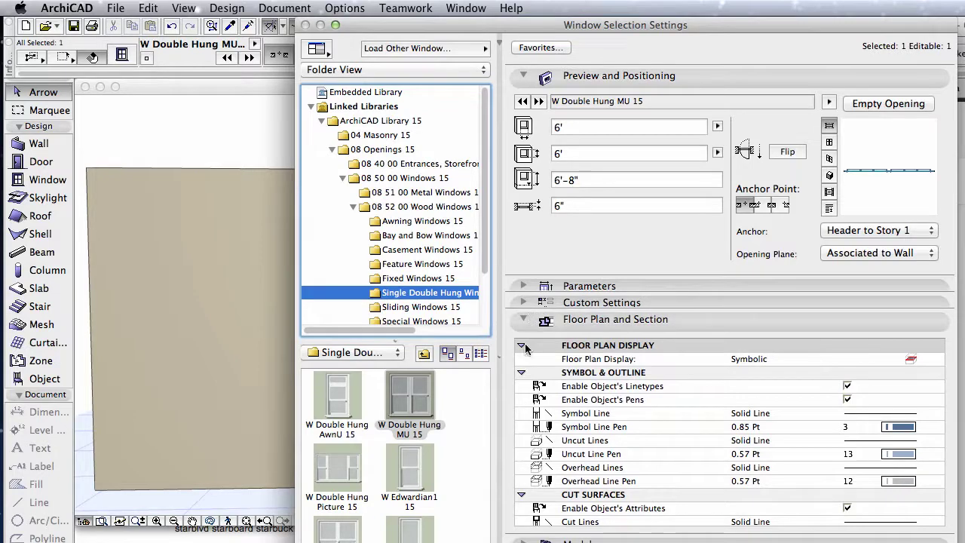
pyautogui.click(525, 320)
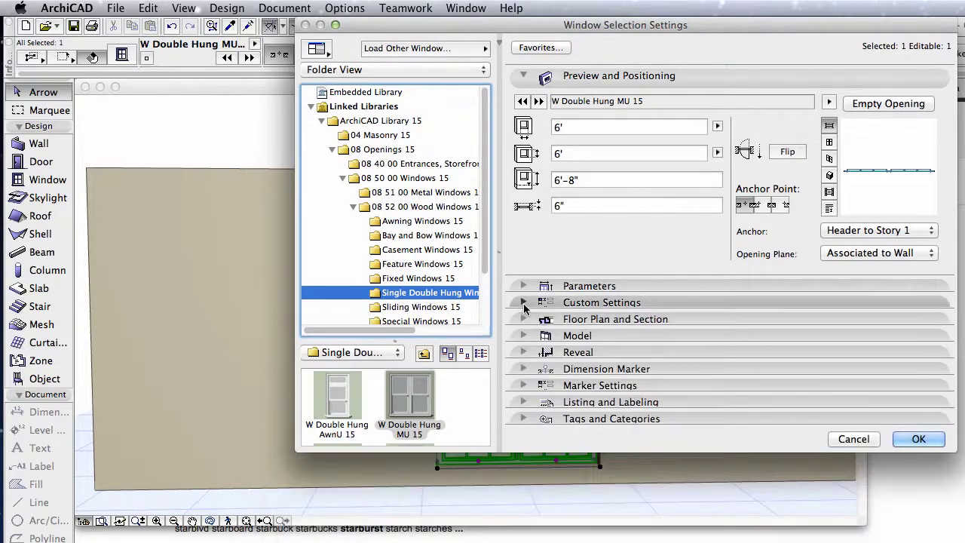
pyautogui.click(523, 302)
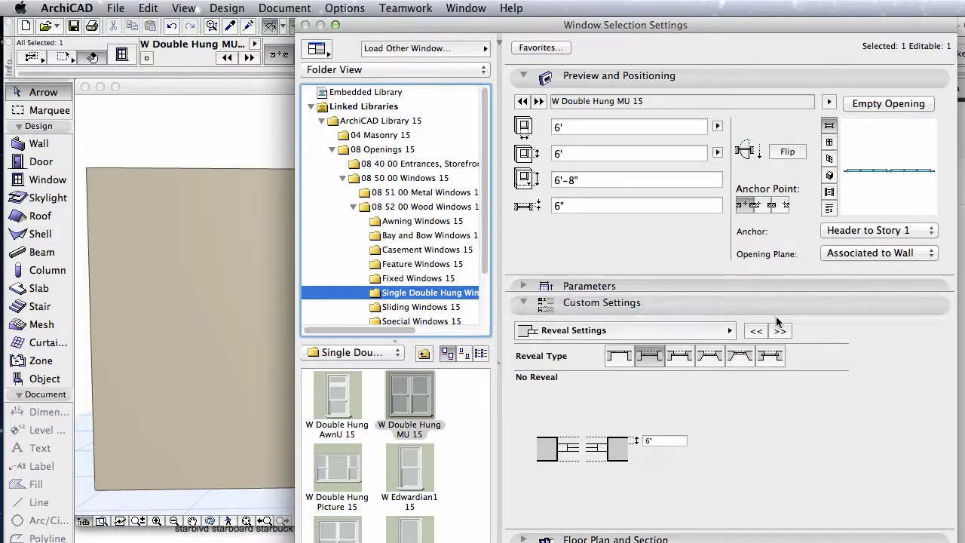
# Step: Page back through the custom settings pages to Sash Options and show the preview in 3D
pyautogui.click(764, 332)
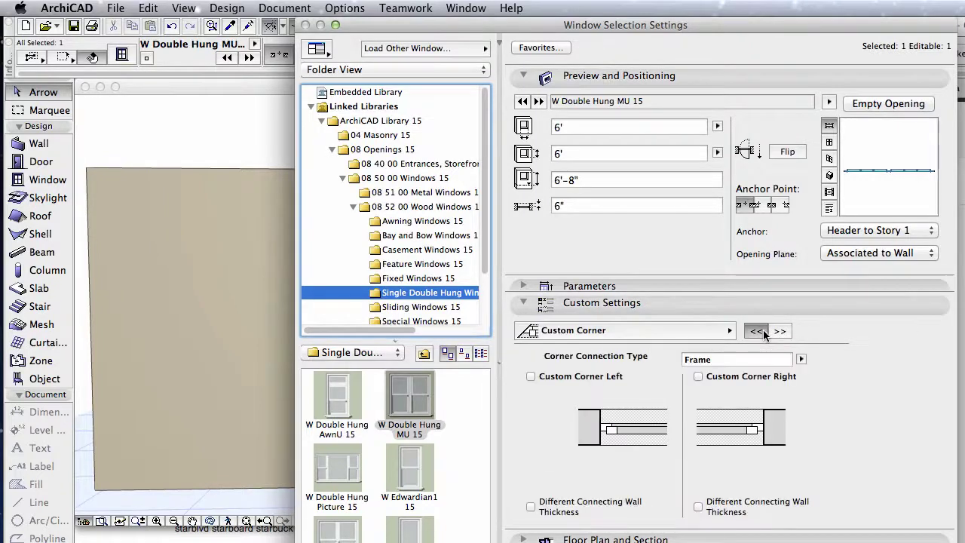
pyautogui.click(764, 332)
pyautogui.click(763, 331)
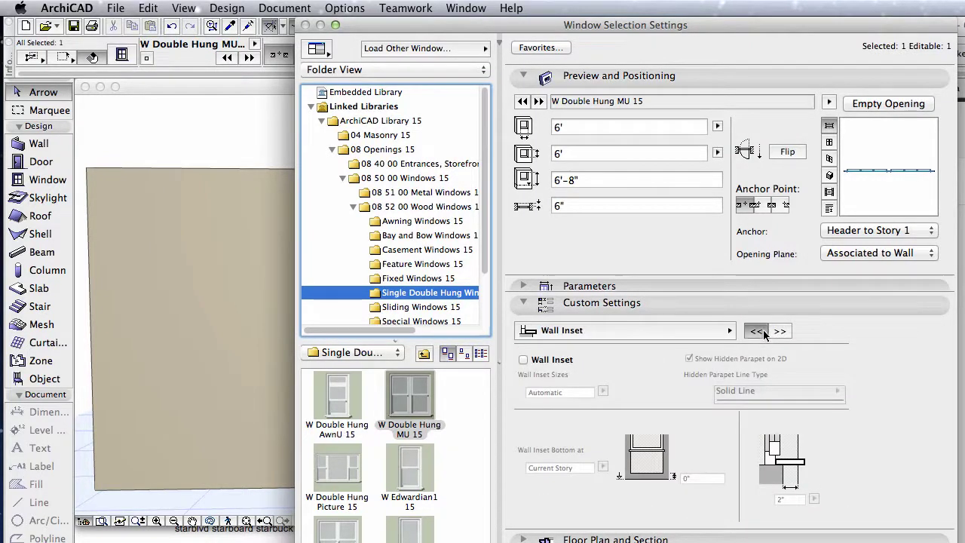
pyautogui.click(763, 331)
pyautogui.click(764, 331)
pyautogui.click(763, 331)
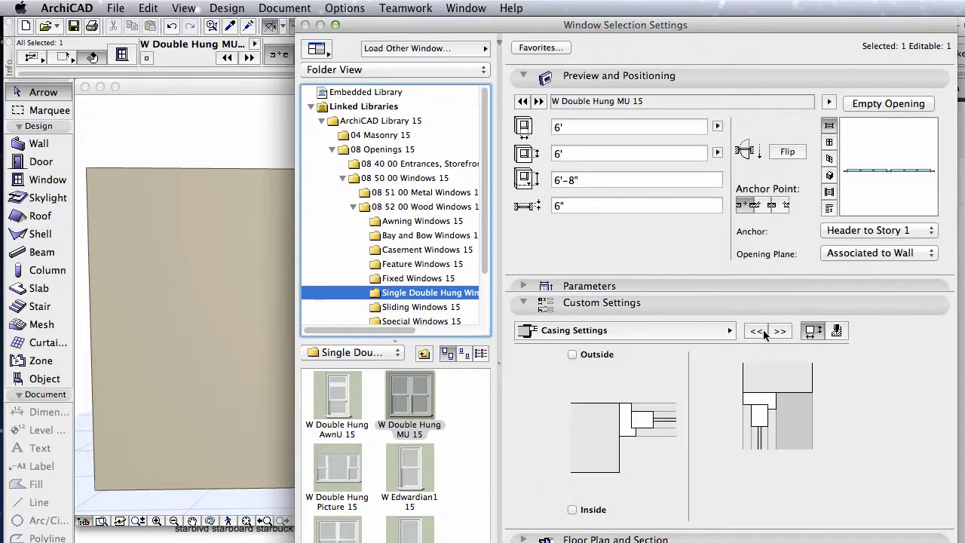
pyautogui.click(763, 329)
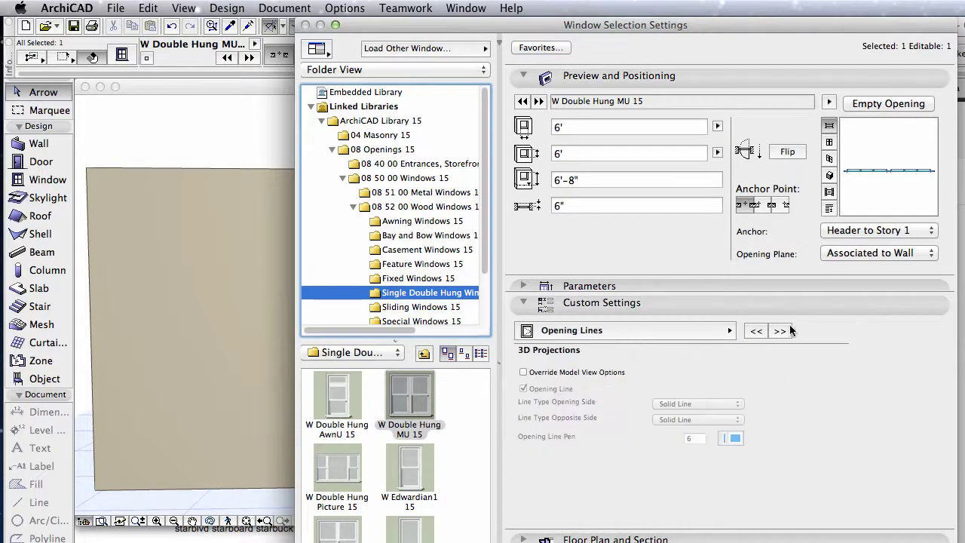
pyautogui.click(779, 331)
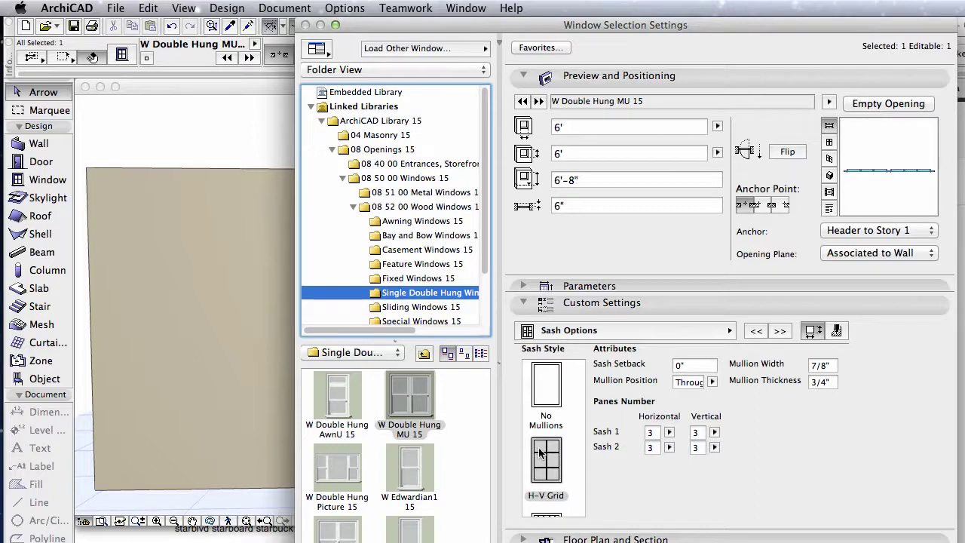
pyautogui.click(832, 176)
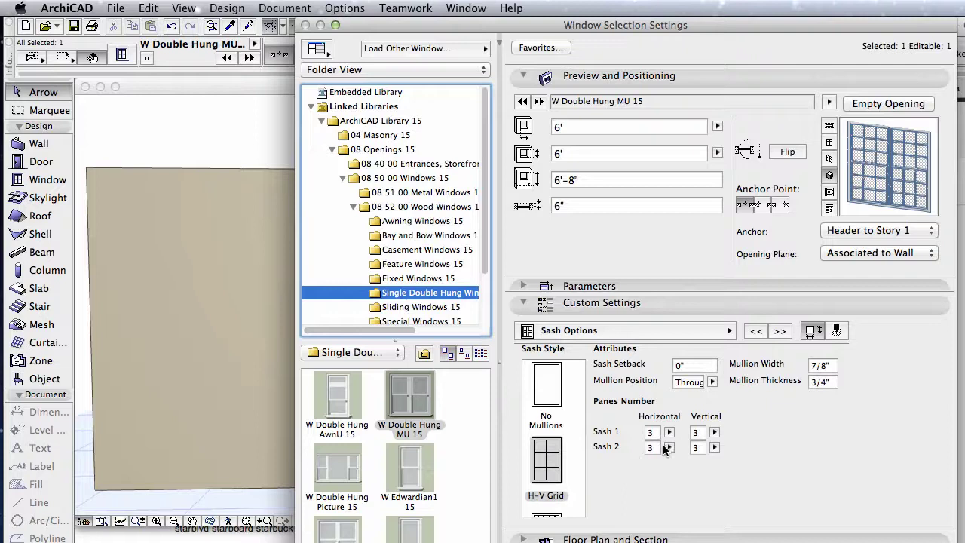
# Step: Page back through Opening Lines, Shape and Opening, and Frame and Sash to General Settings
pyautogui.click(757, 330)
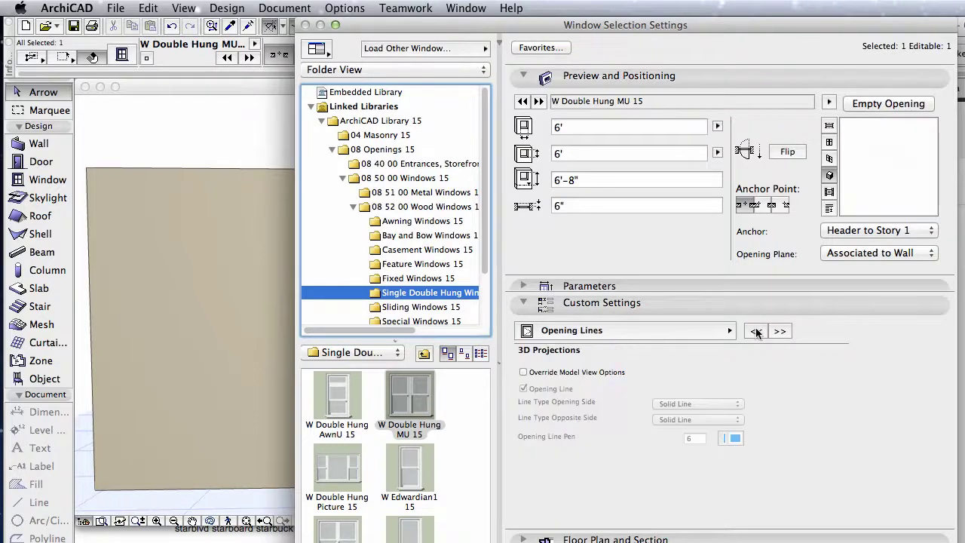
pyautogui.click(757, 330)
pyautogui.click(754, 329)
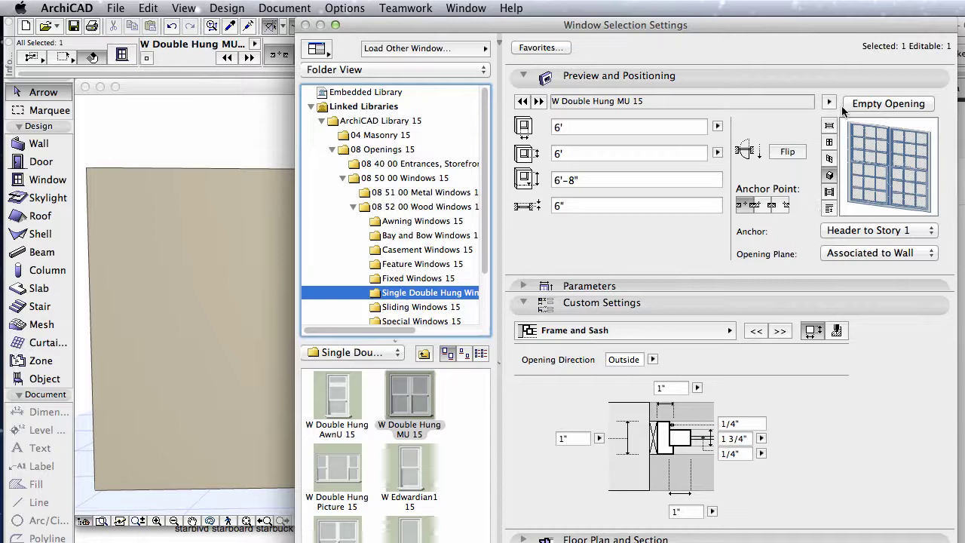
pyautogui.click(758, 332)
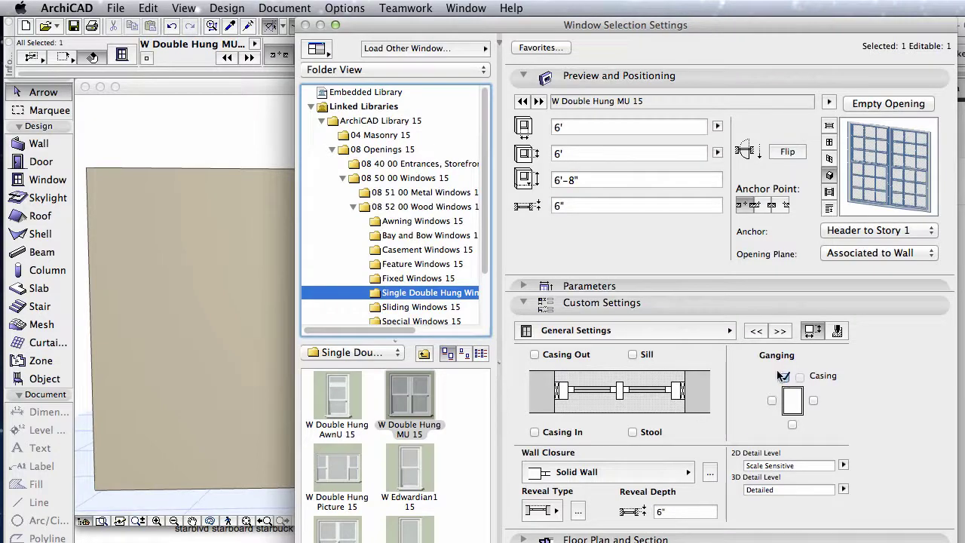
# Step: Close the window settings, deselect, and orbit to view the arched window at an angle
pyautogui.press('Return')
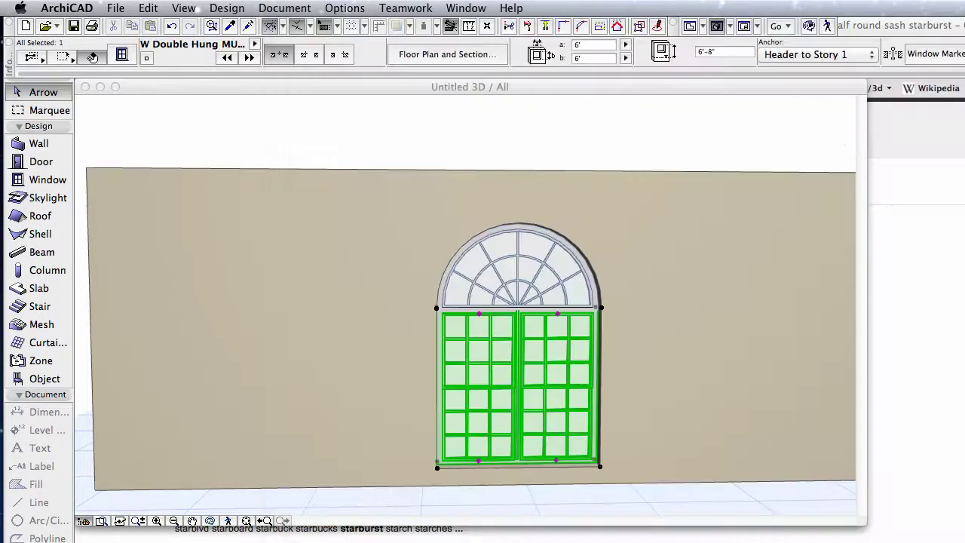
pyautogui.scroll(3, 469, 315)
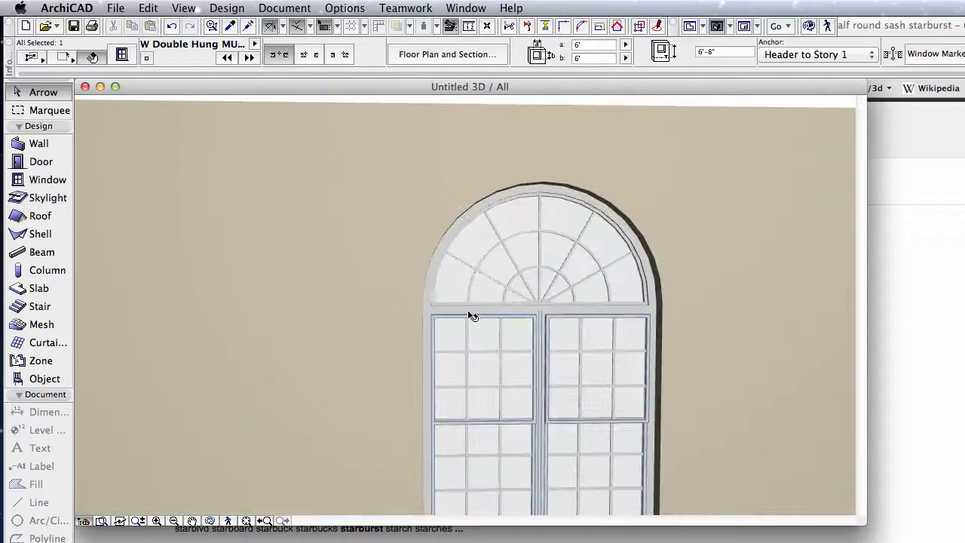
pyautogui.press('Escape')
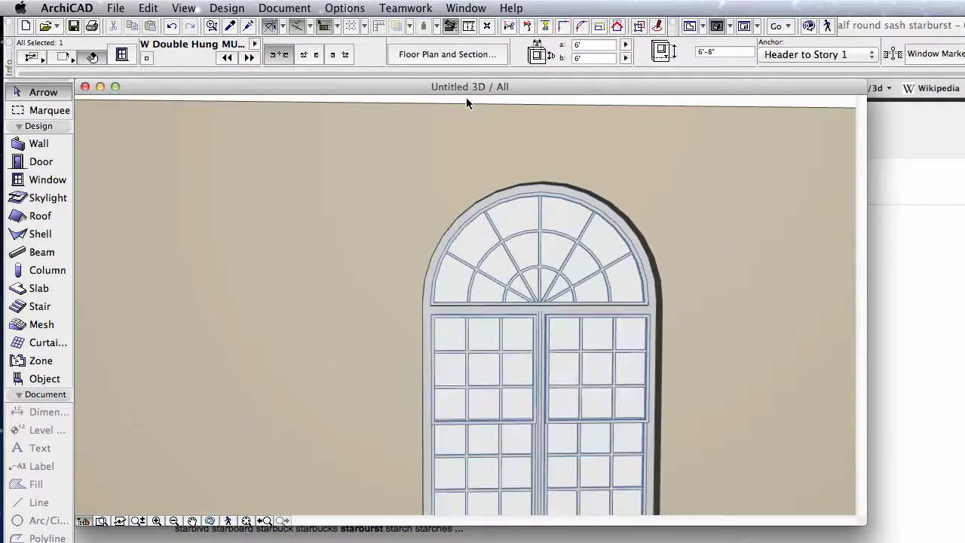
pyautogui.moveTo(594, 219); pyautogui.dragTo(453, 279)
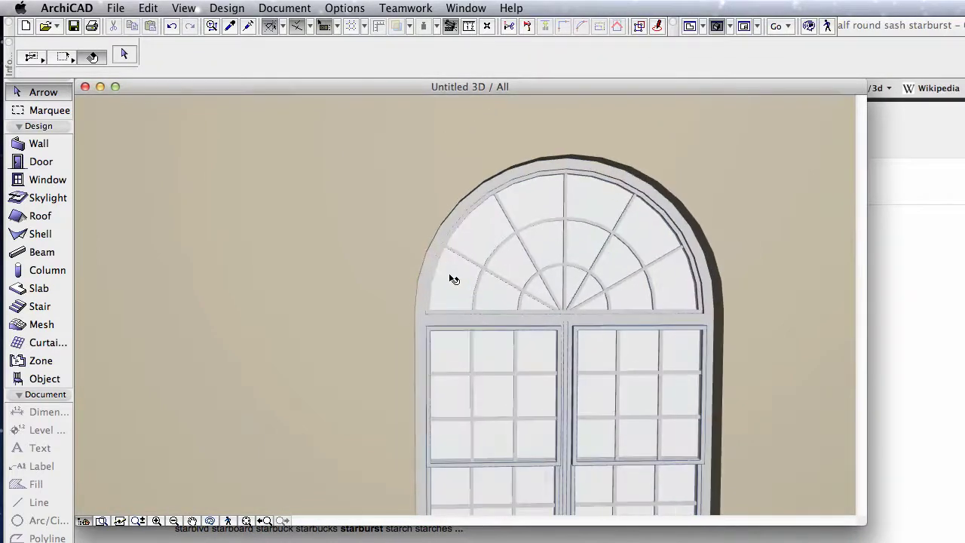
pyautogui.scroll(3, 483, 319)
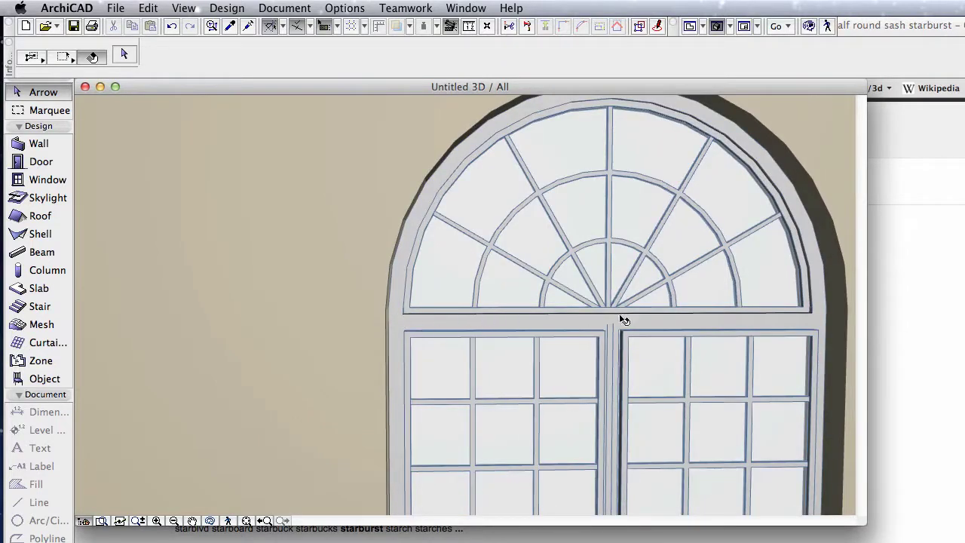
# Step: Turn off the double-hung window's top ganging casing and deselect the window
pyautogui.click(590, 392)
pyautogui.click(124, 55)
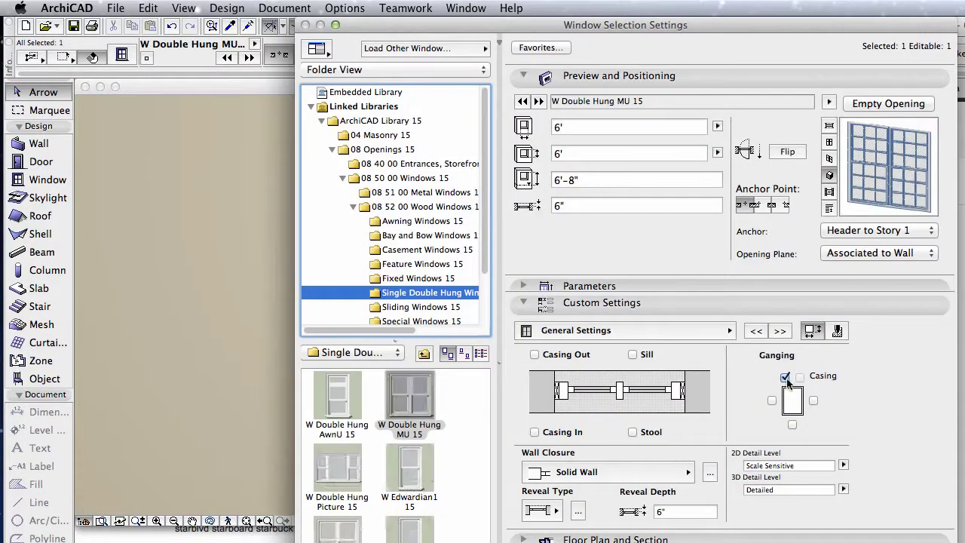
pyautogui.click(785, 377)
pyautogui.press('Return')
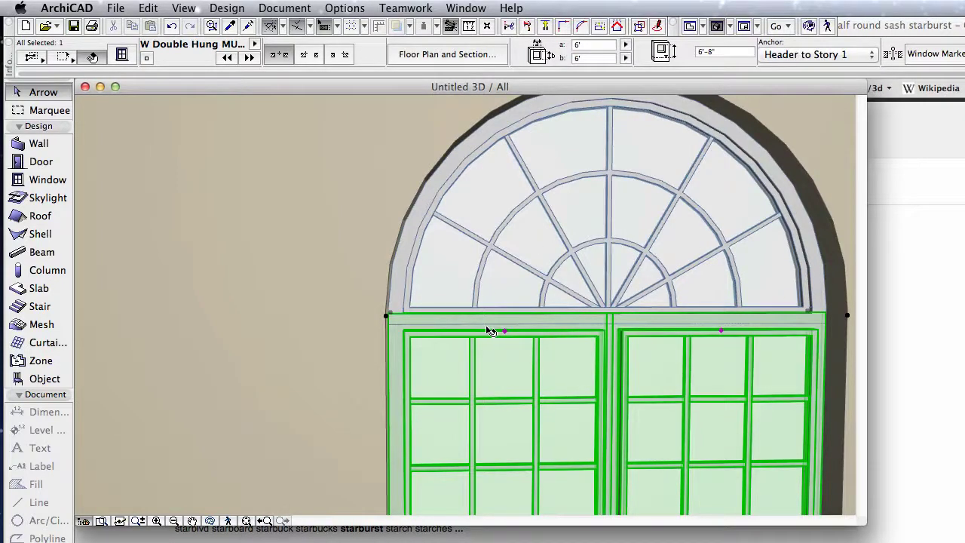
pyautogui.press('Escape')
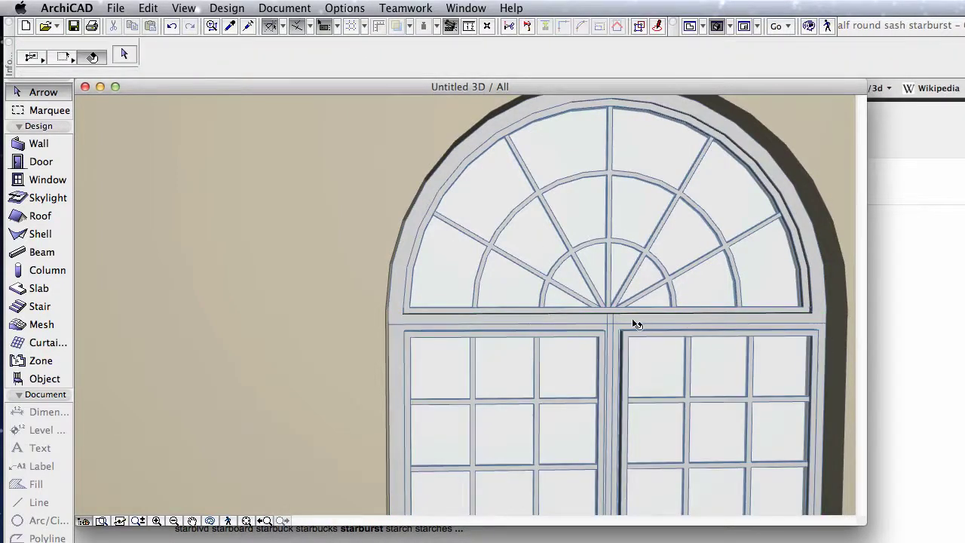
# Step: Switch the double-hung window's top ganging casing back on
pyautogui.click(531, 376)
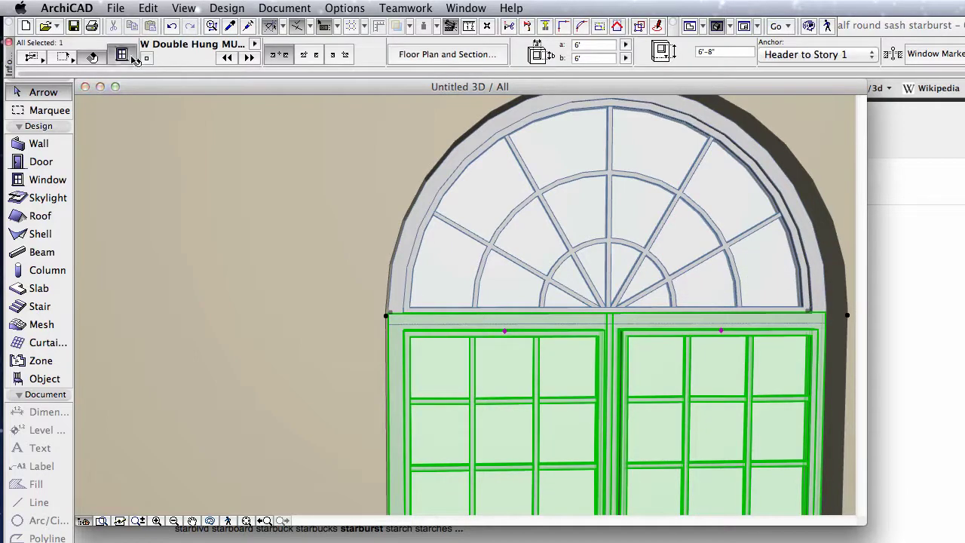
pyautogui.click(129, 57)
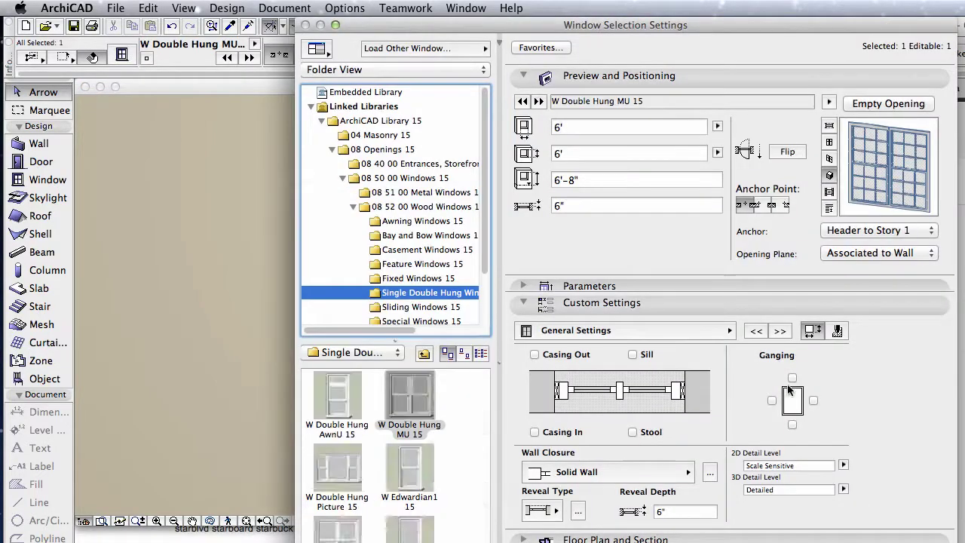
pyautogui.click(792, 378)
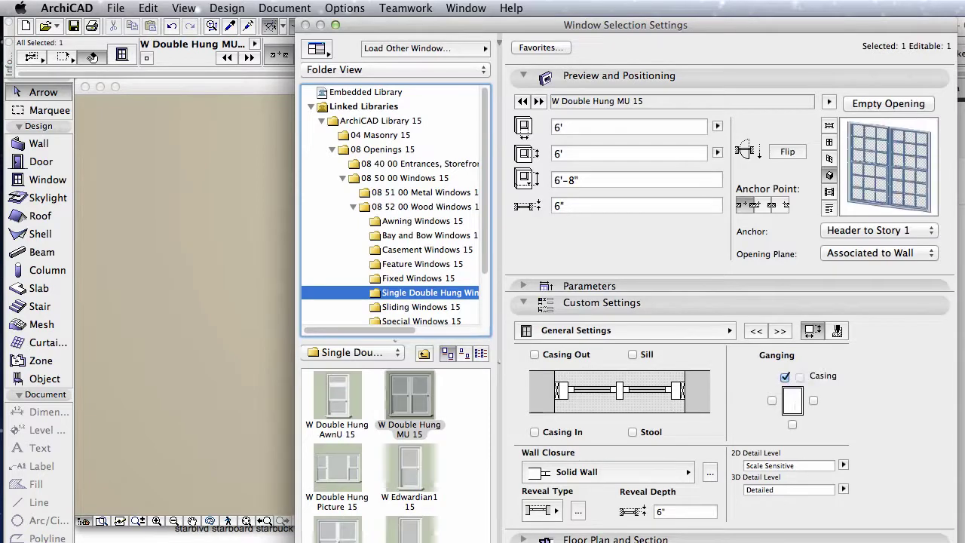
pyautogui.press('Return')
# Step: Zoom out to the whole wall, check the arch and double-hung windows, and clear the selection
pyautogui.keyDown('shift'); pyautogui.moveTo(657, 310); pyautogui.dragTo(659, 311, button='middle'); pyautogui.keyUp('shift')
pyautogui.scroll(-5, 658, 310)
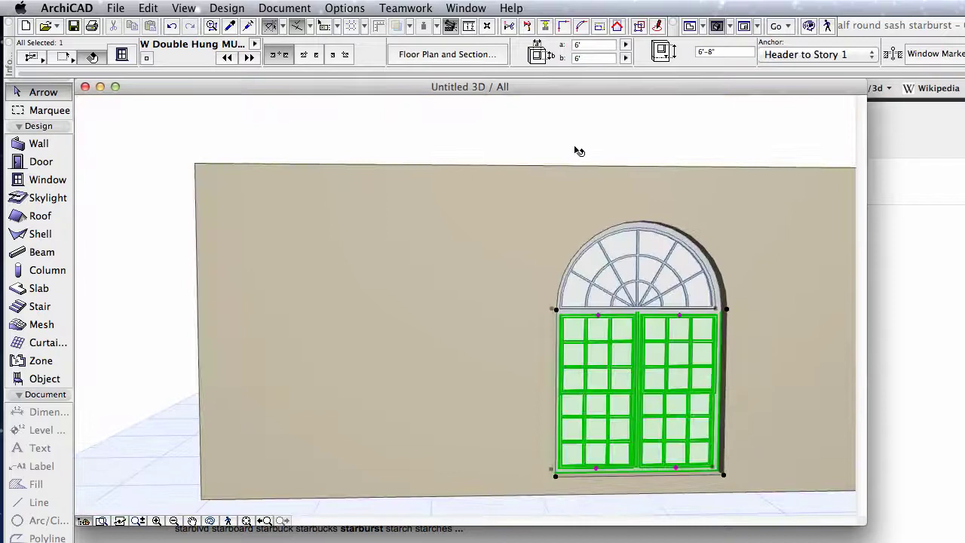
pyautogui.click(558, 144)
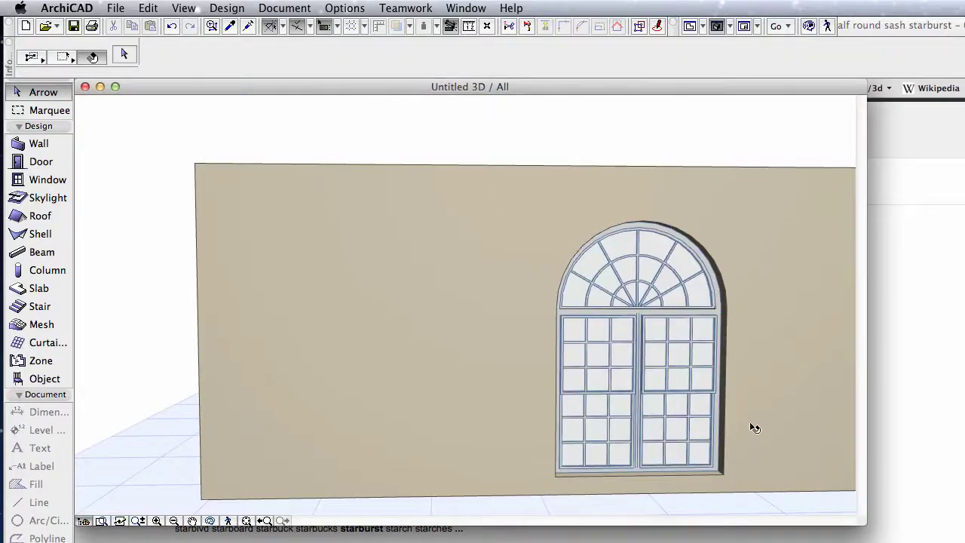
pyautogui.click(675, 287)
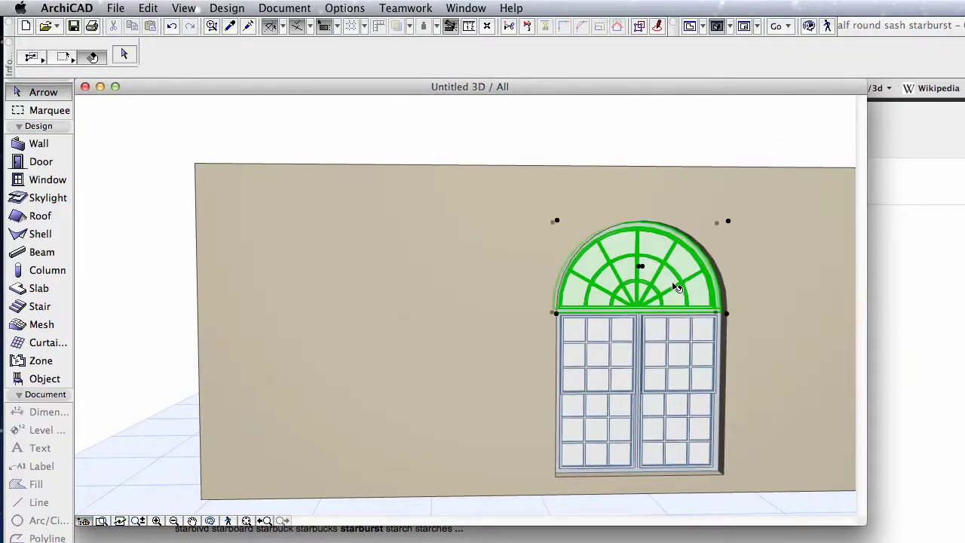
pyautogui.click(685, 351)
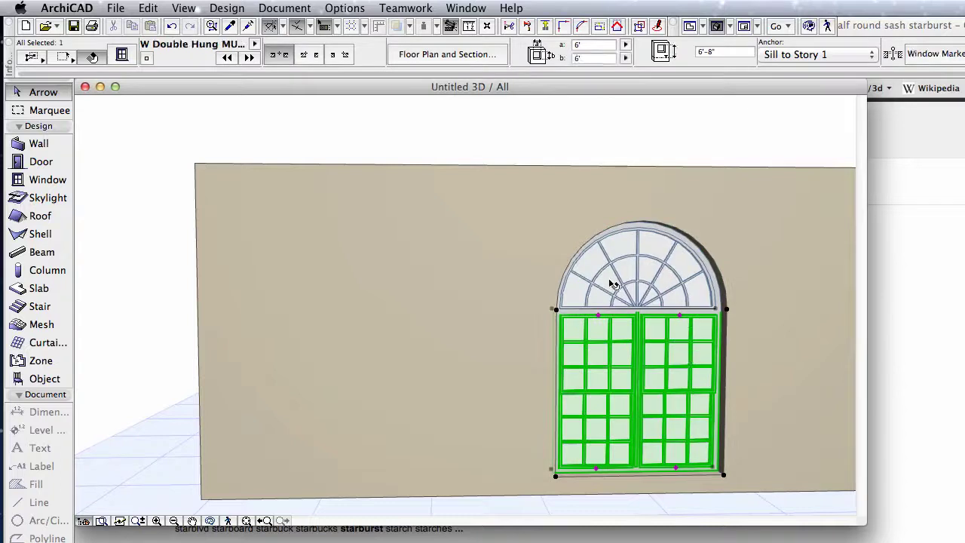
pyautogui.moveTo(612, 284)
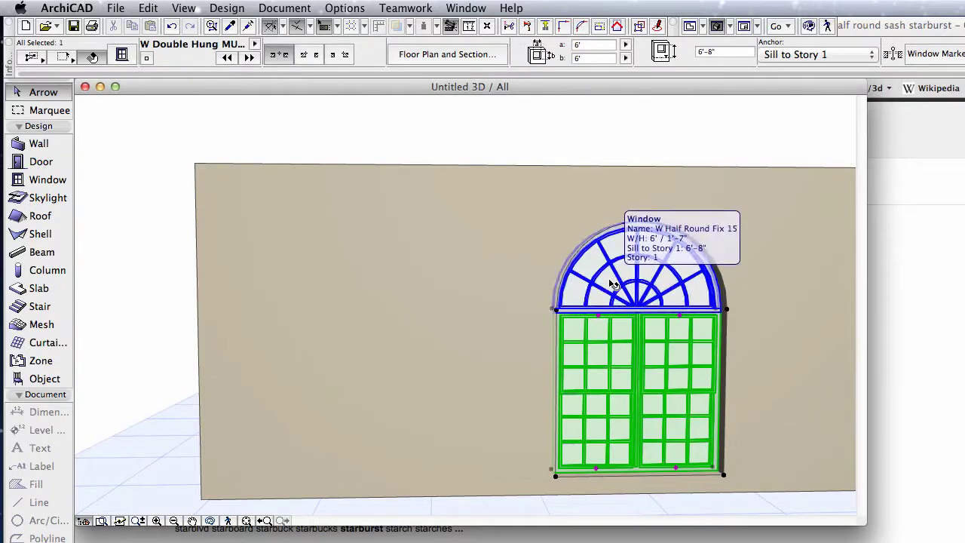
pyautogui.click(614, 120)
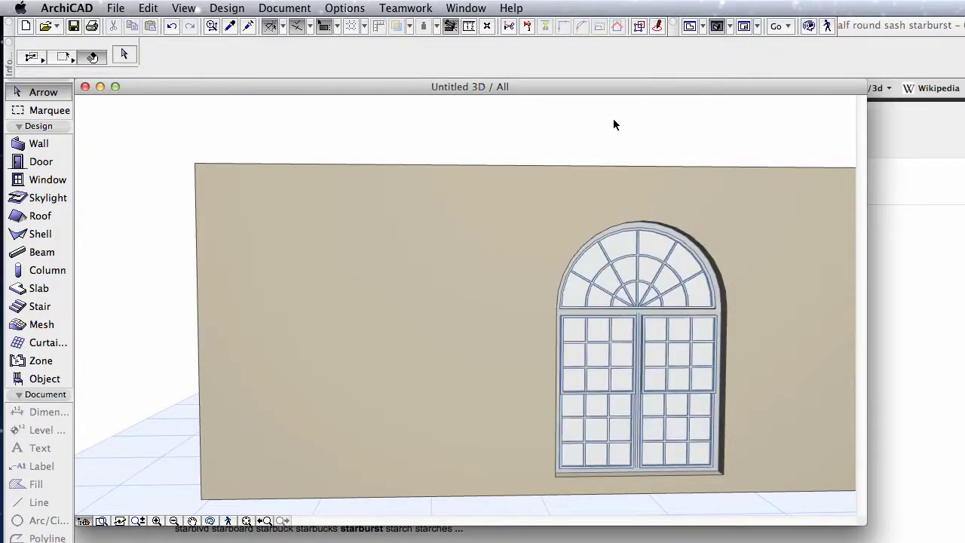
pyautogui.press('super+alt+2')
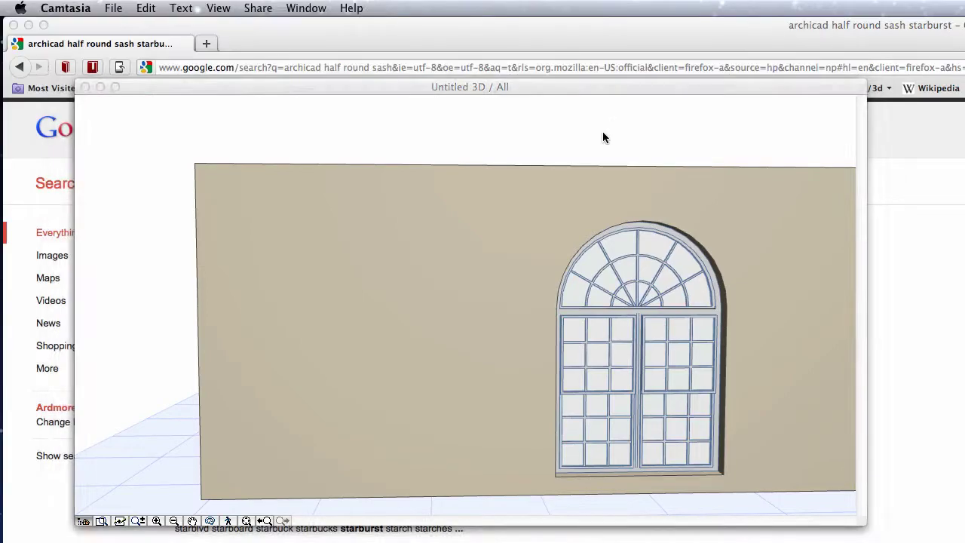
# Step: Go to the 1st FLOOR plan and zoom and pan toward the house elevation reference
pyautogui.click(603, 138)
pyautogui.press('F2')
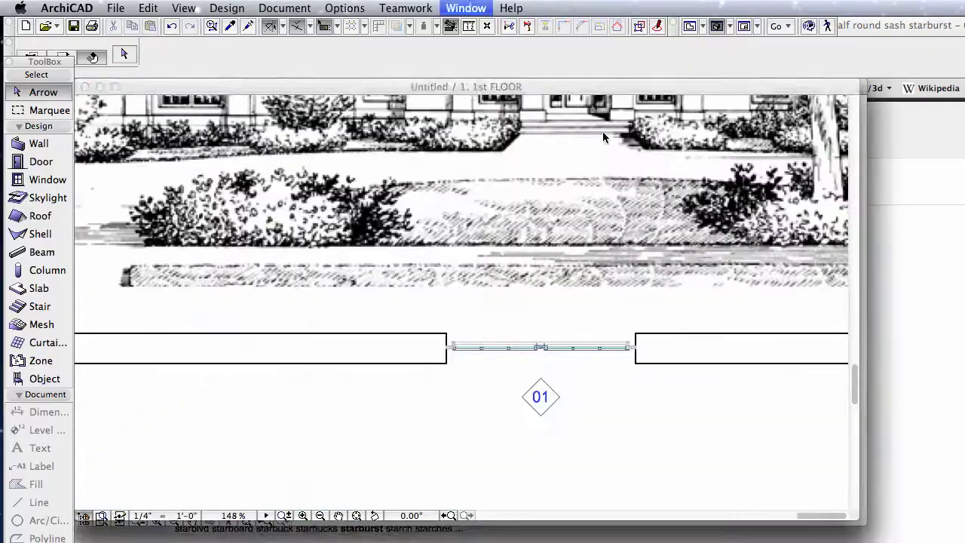
pyautogui.scroll(10, 518, 188)
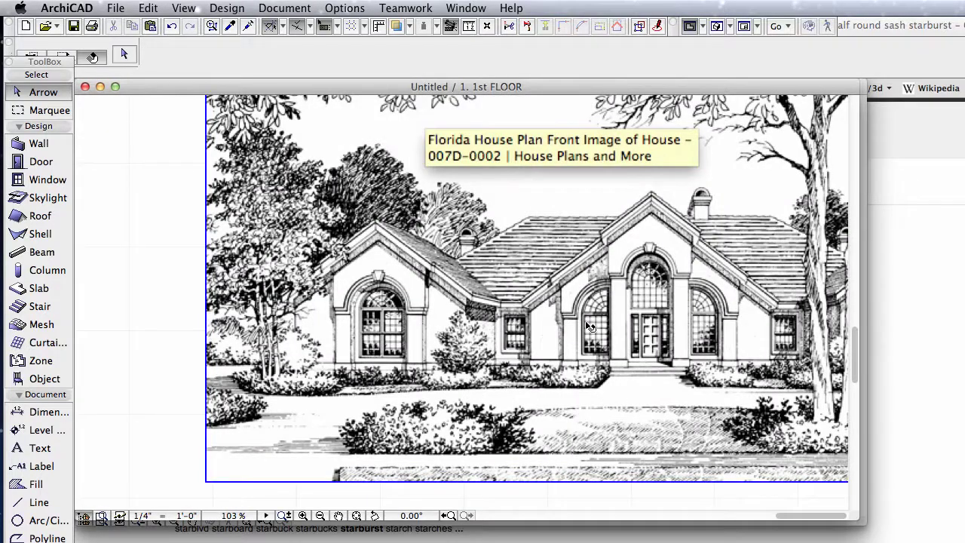
pyautogui.scroll(4, 590, 326)
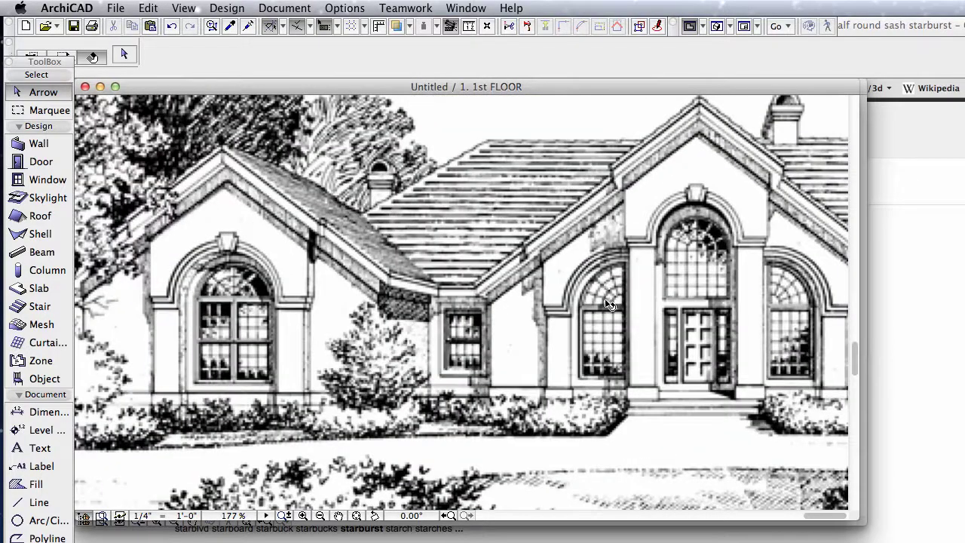
pyautogui.scroll(-5, 548, 424)
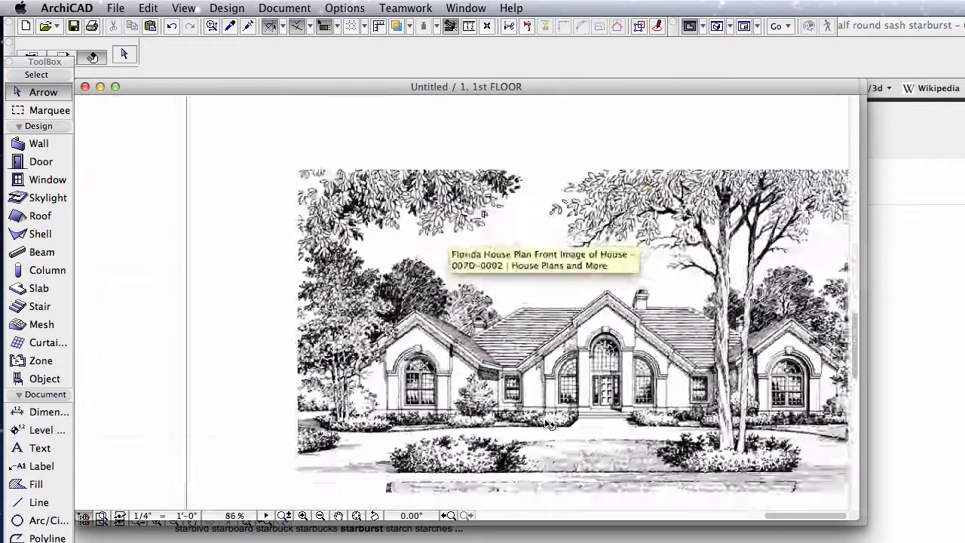
pyautogui.scroll(-6, 549, 424)
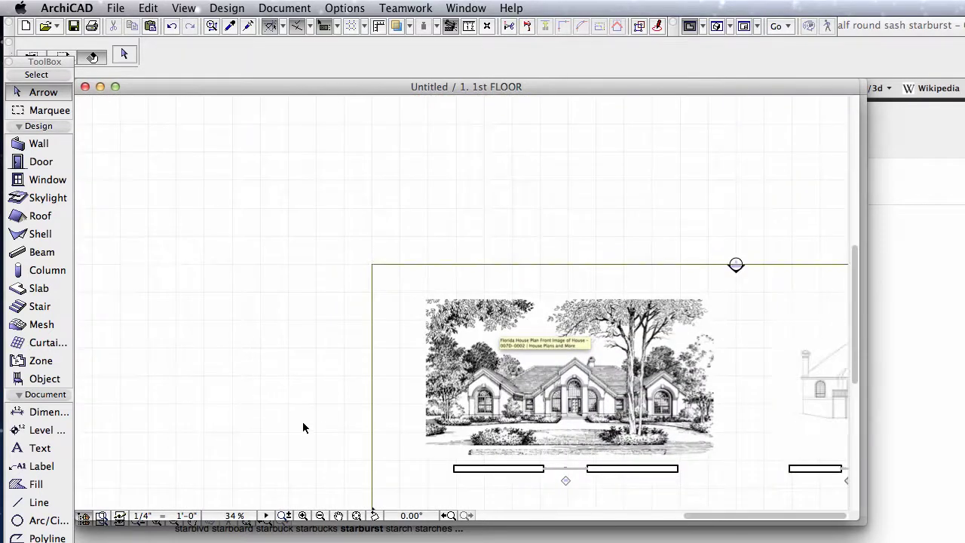
pyautogui.moveTo(302, 427); pyautogui.dragTo(250, 285, button='middle')
pyautogui.press('F3')
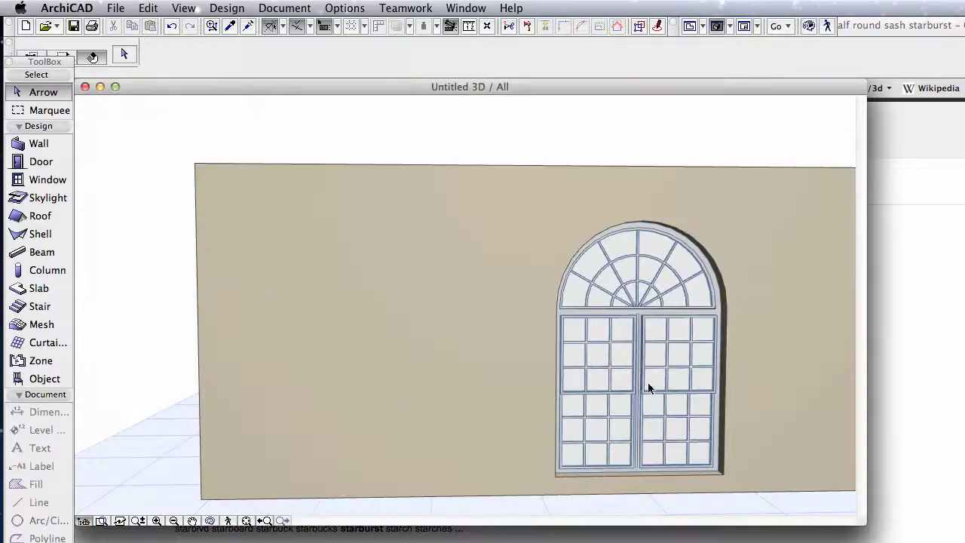
pyautogui.click(647, 307)
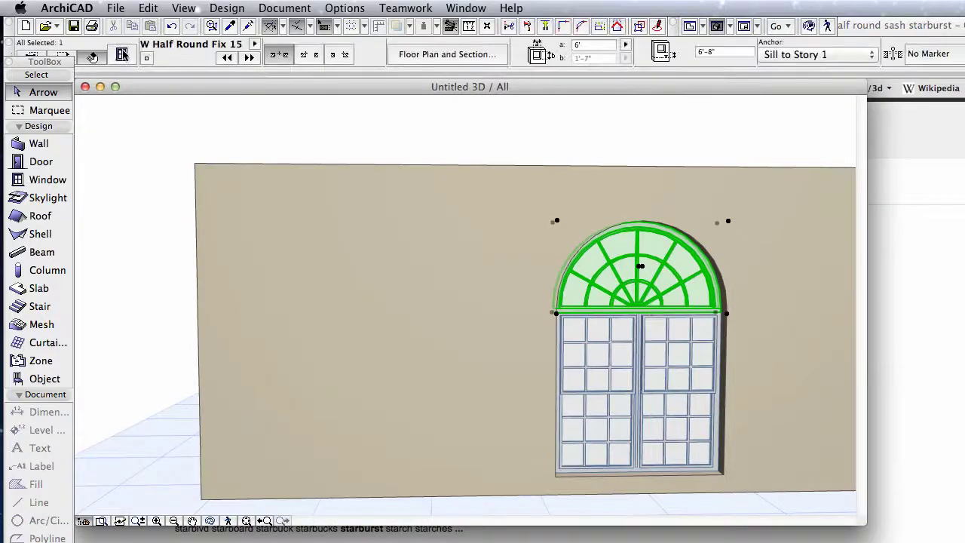
pyautogui.click(123, 56)
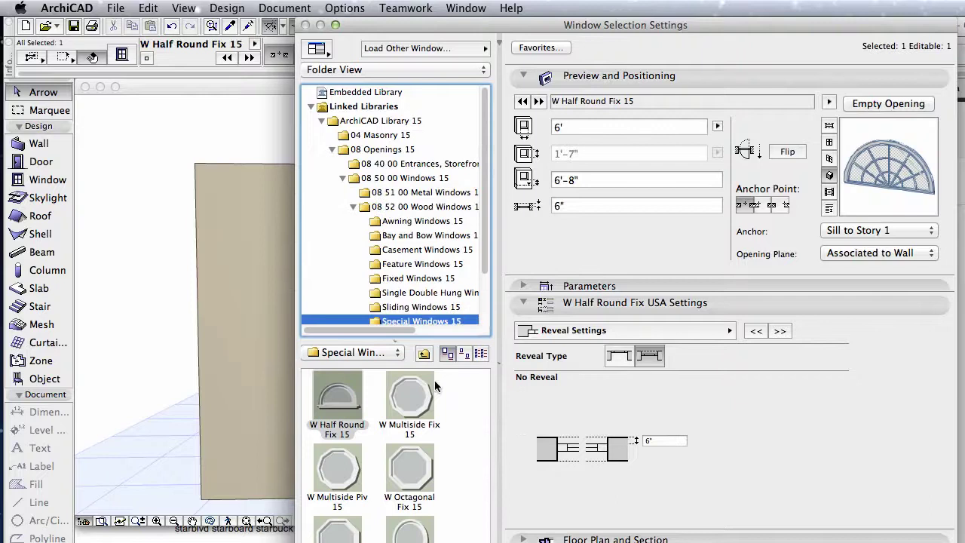
pyautogui.scroll(1, 438, 381)
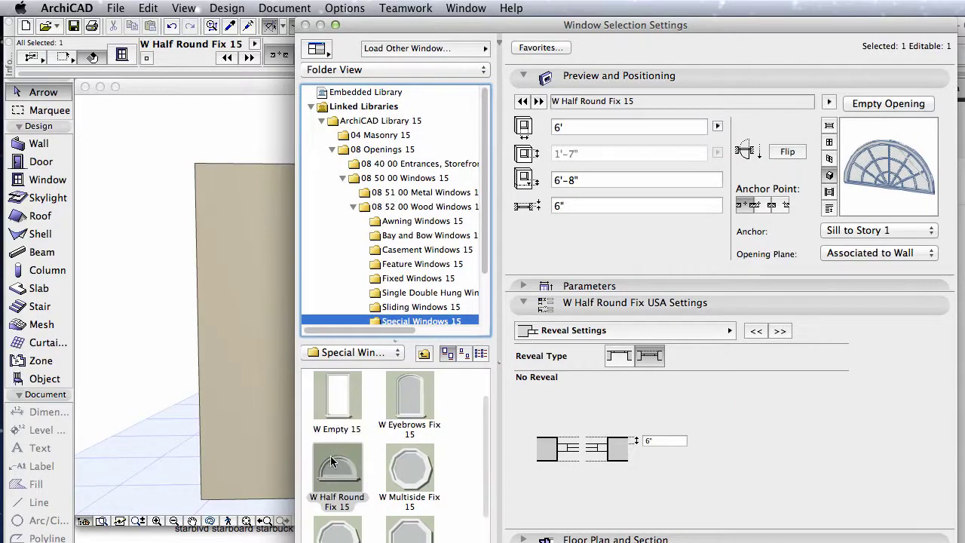
pyautogui.scroll(-1, 411, 414)
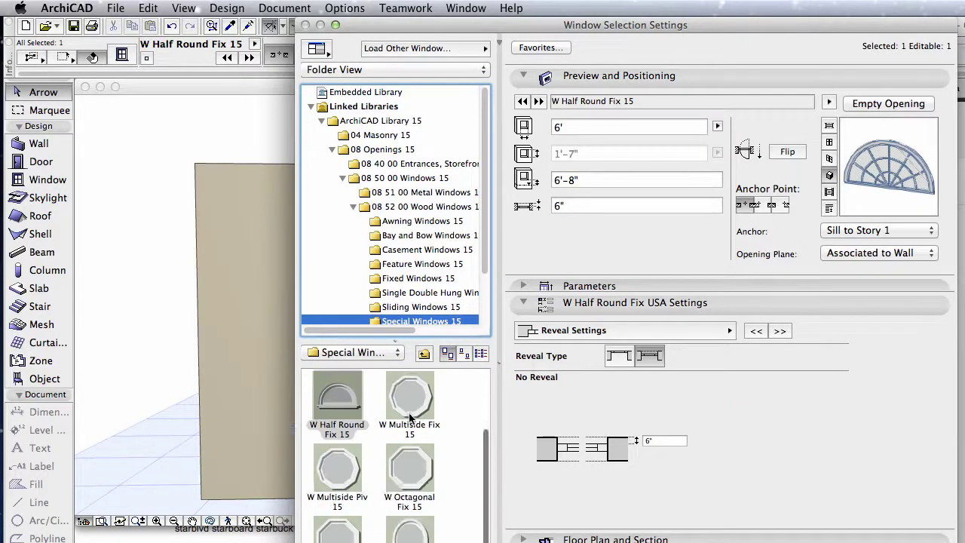
pyautogui.scroll(-1, 411, 415)
pyautogui.scroll(-2, 411, 426)
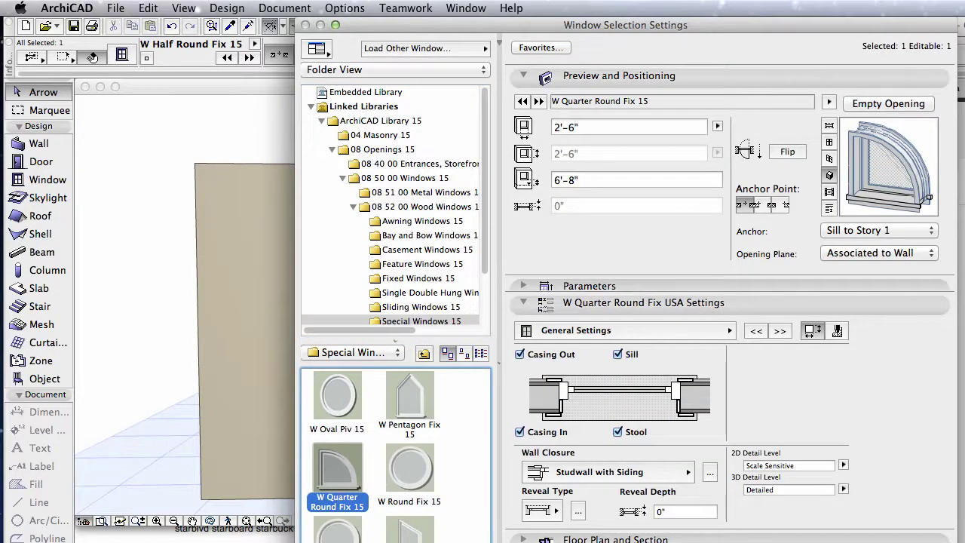
pyautogui.press('Escape')
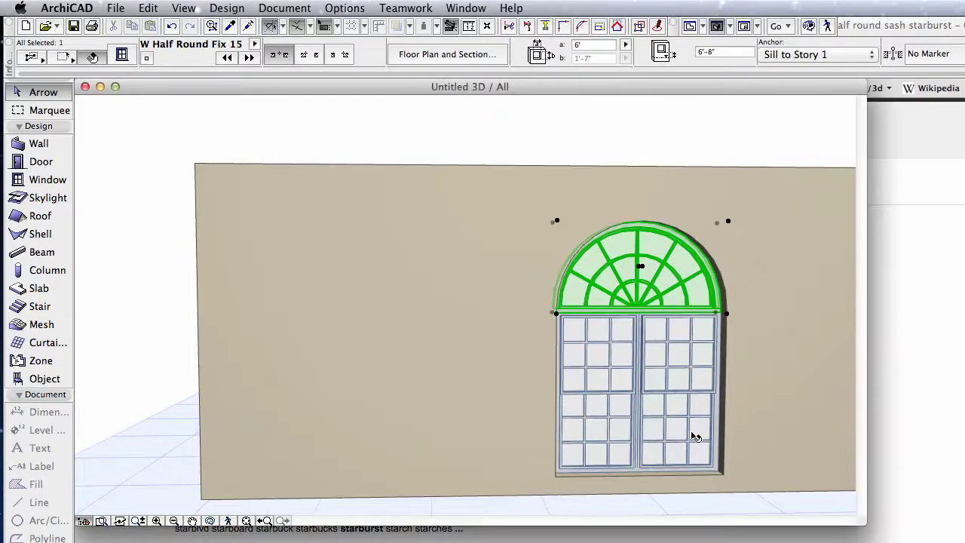
pyautogui.press('Escape')
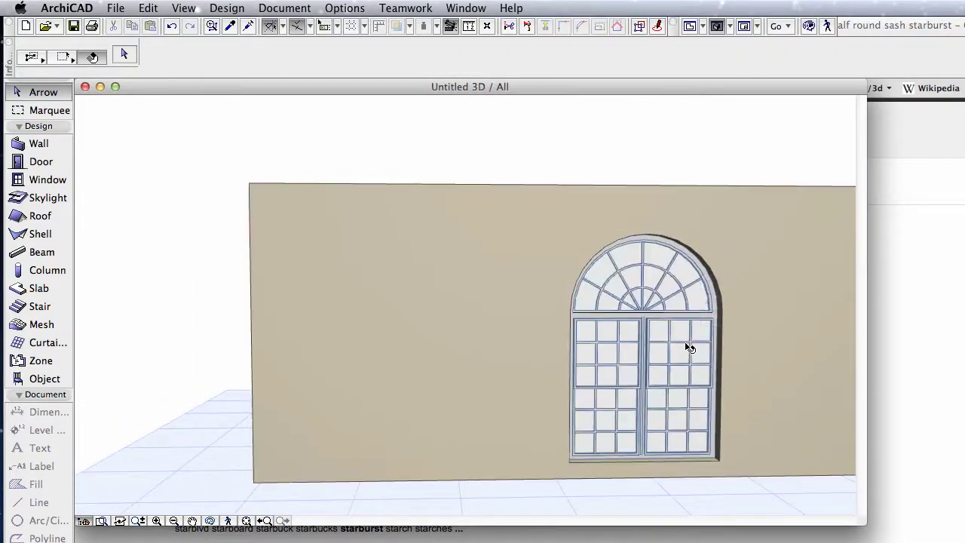
pyautogui.press('F2')
pyautogui.scroll(-1, 672, 373)
pyautogui.moveTo(655, 405); pyautogui.dragTo(418, 431, button='middle')
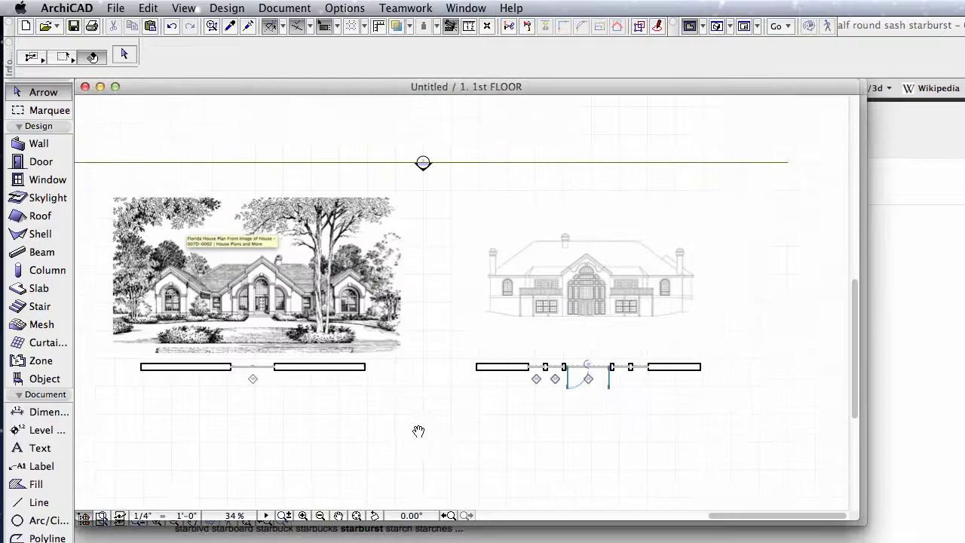
pyautogui.scroll(4, 623, 347)
pyautogui.scroll(4, 552, 215)
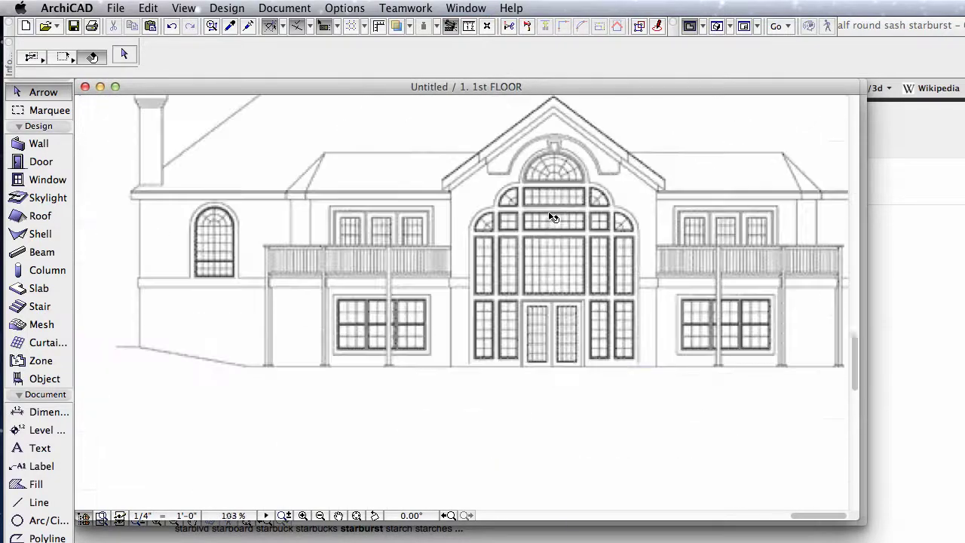
pyautogui.scroll(-1, 593, 297)
pyautogui.scroll(6, 593, 297)
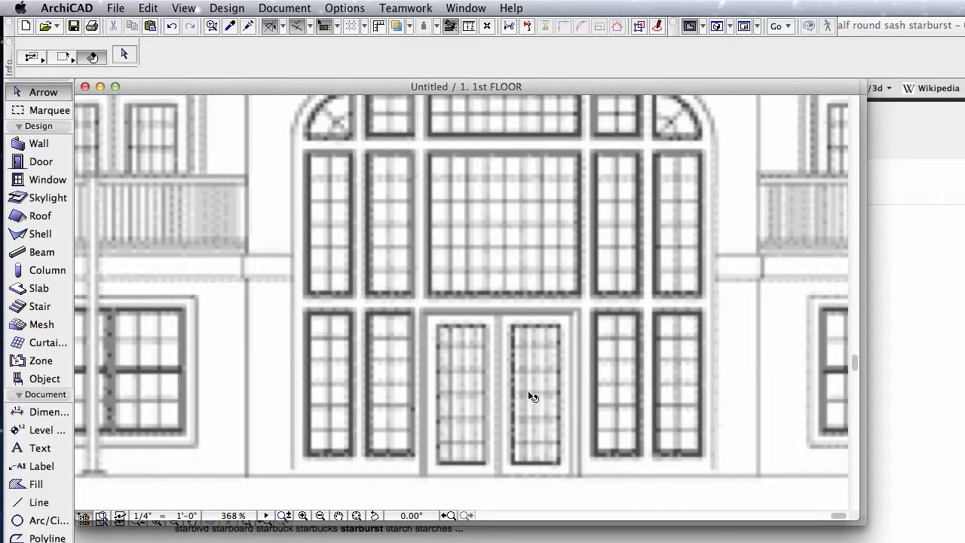
pyautogui.press('super+v')
pyautogui.scroll(-2, 398, 289)
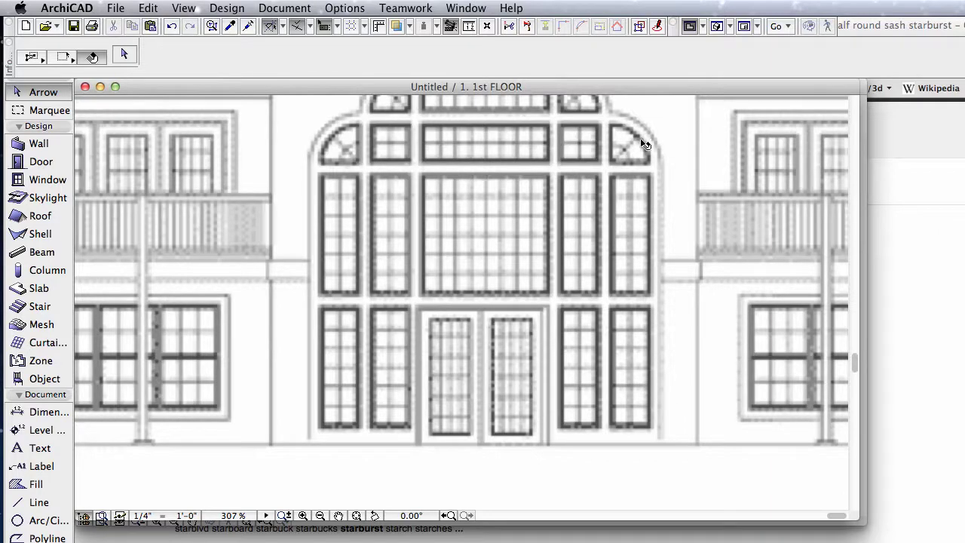
pyautogui.moveTo(664, 125)
pyautogui.mouseDown()
pyautogui.moveTo(653, 147)
pyautogui.moveTo(653, 134)
pyautogui.moveTo(631, 385)
pyautogui.mouseUp()
pyautogui.scroll(1, 486, 281)
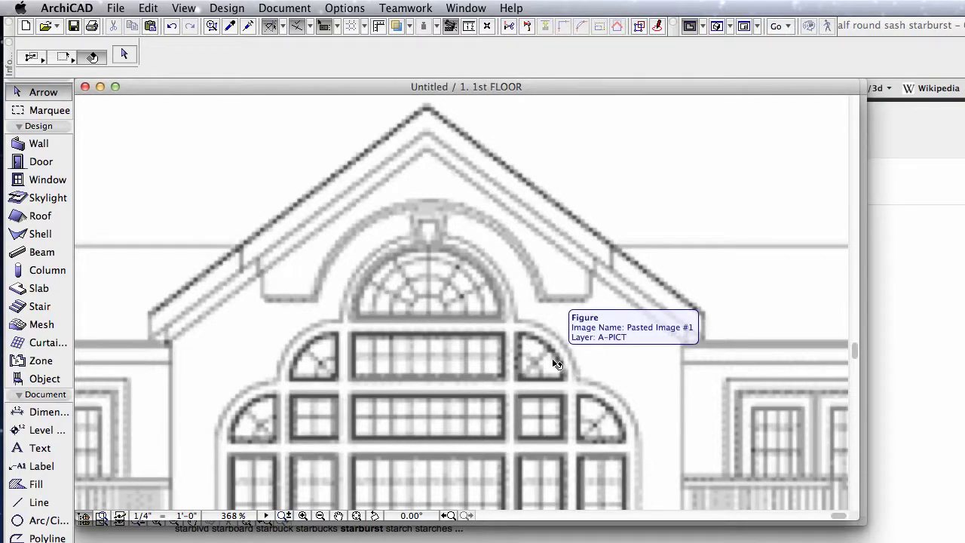
pyautogui.scroll(-6, 571, 362)
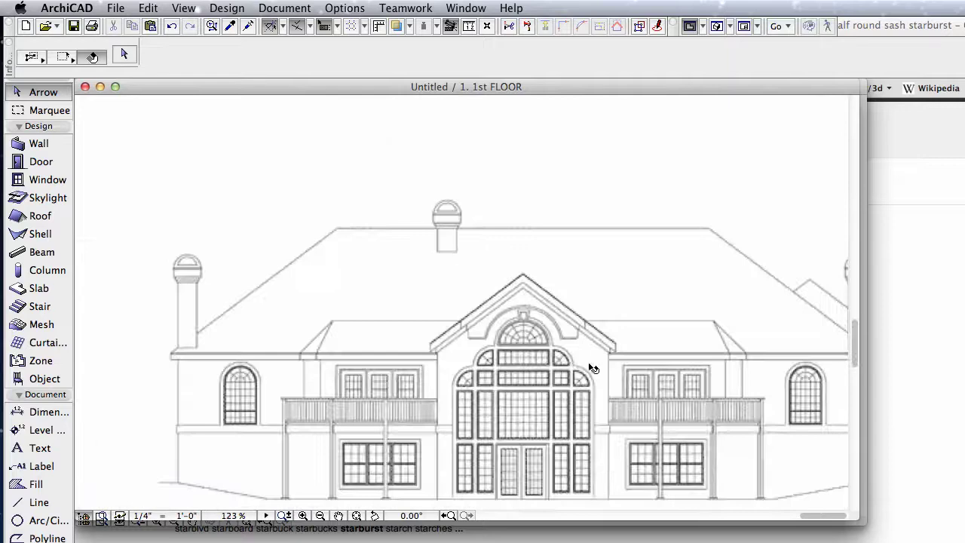
pyautogui.scroll(-5, 602, 373)
pyautogui.scroll(-3, 584, 334)
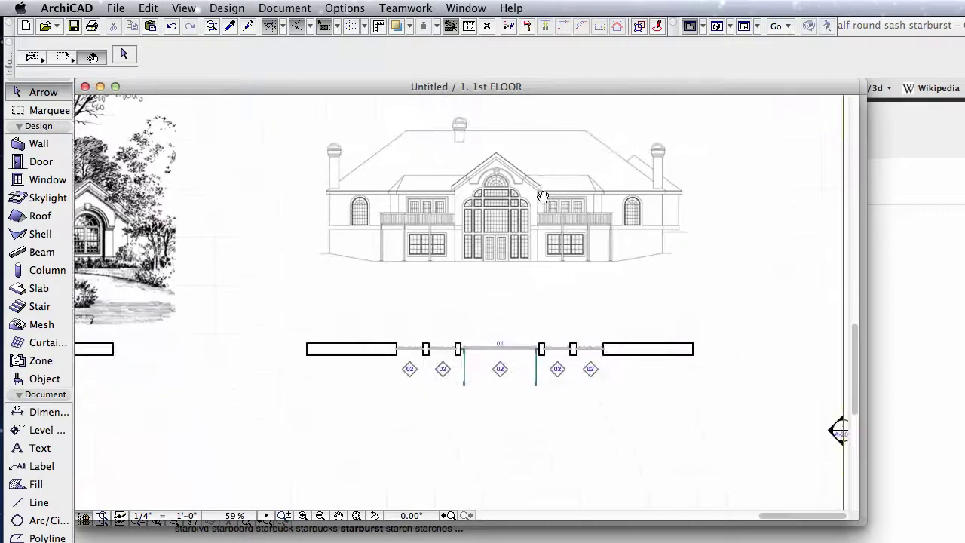
pyautogui.scroll(8, 584, 334)
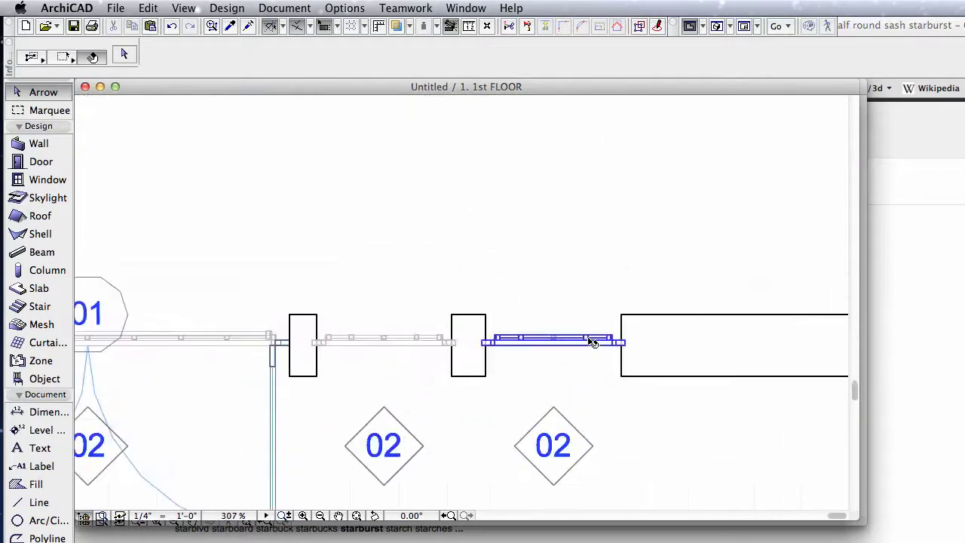
pyautogui.scroll(-2, 592, 342)
pyautogui.moveTo(668, 227); pyautogui.dragTo(441, 207, button='middle')
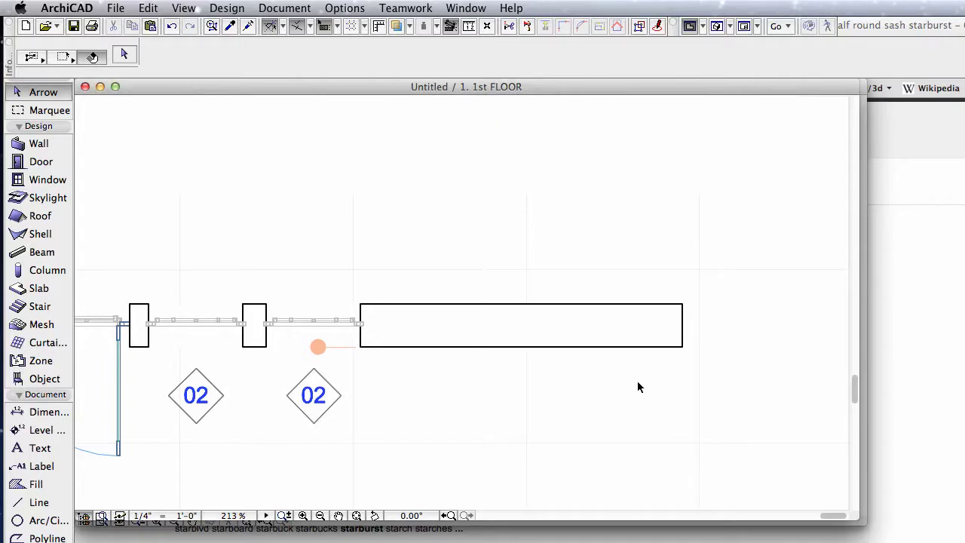
pyautogui.scroll(-6, 491, 209)
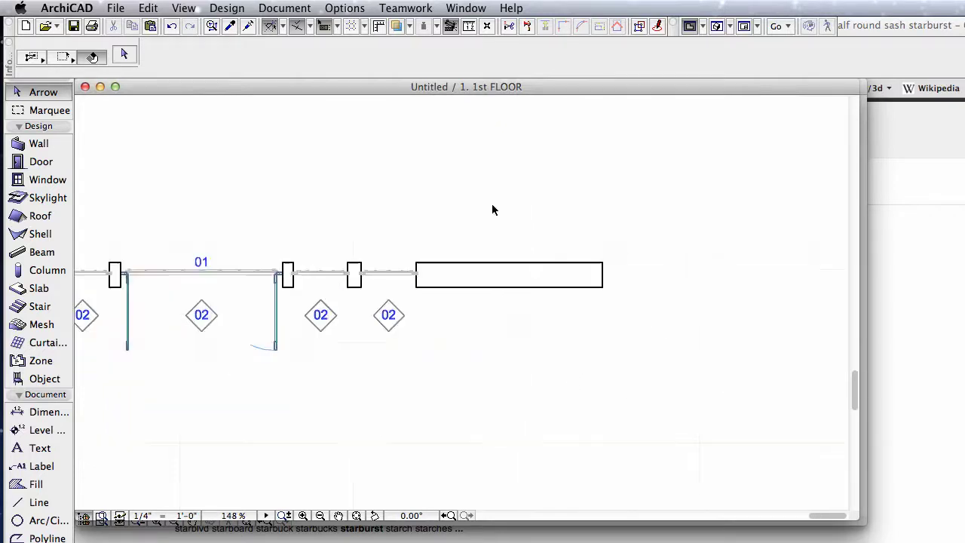
pyautogui.moveTo(503, 173); pyautogui.dragTo(550, 405, button='middle')
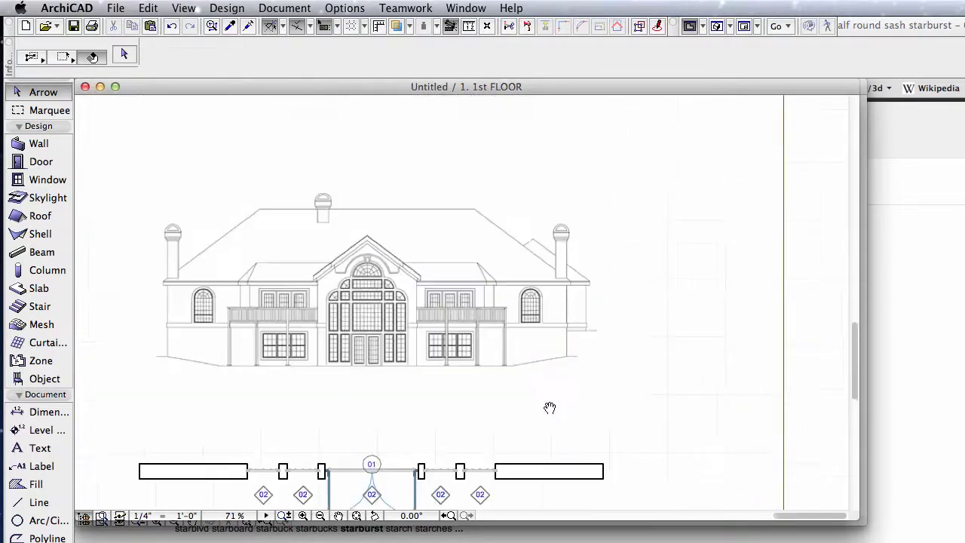
pyautogui.scroll(10, 408, 299)
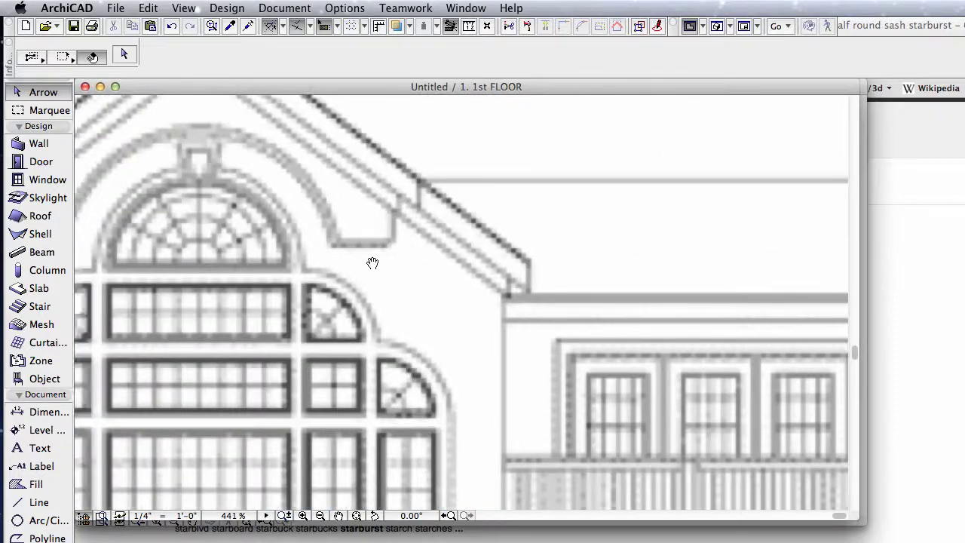
pyautogui.moveTo(372, 264); pyautogui.dragTo(782, 196, button='middle')
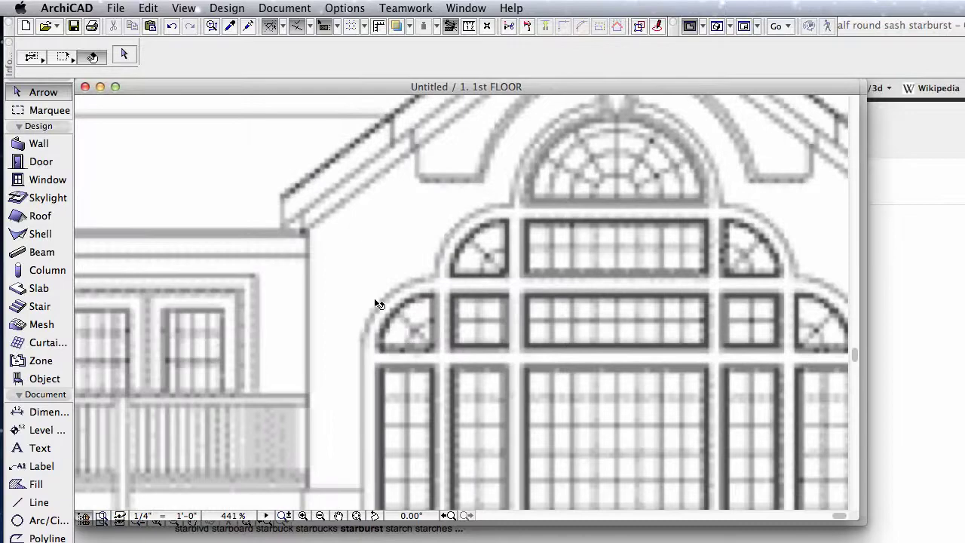
pyautogui.scroll(-5, 549, 370)
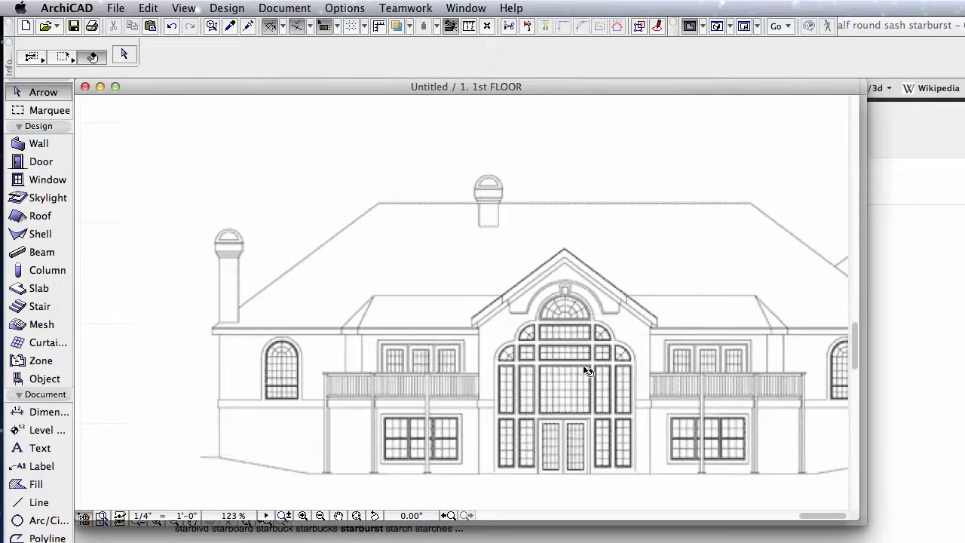
# Step: Open the 3D view and orbit to face the windowed wall head-on
pyautogui.press('F3')
pyautogui.keyDown('shift'); pyautogui.moveTo(702, 131); pyautogui.dragTo(122, 256, button='middle'); pyautogui.keyUp('shift')
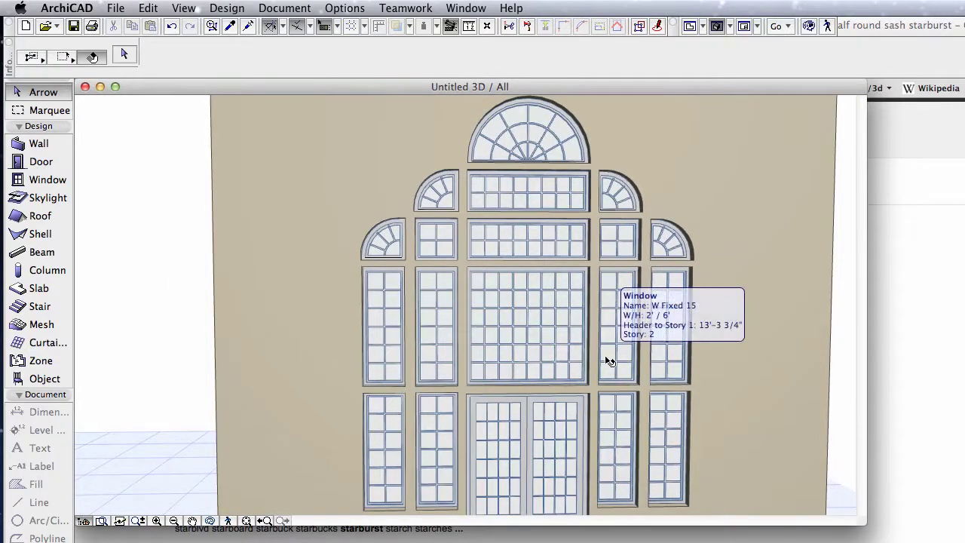
pyautogui.scroll(-1, 540, 259)
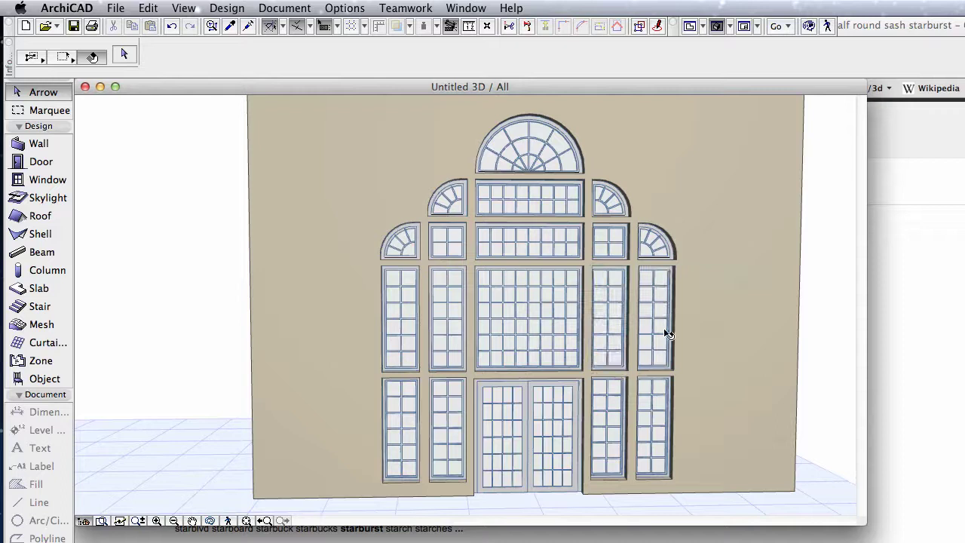
# Step: Delete the upper-left quarter-round window and select the small square window beneath it
pyautogui.moveTo(577, 311)
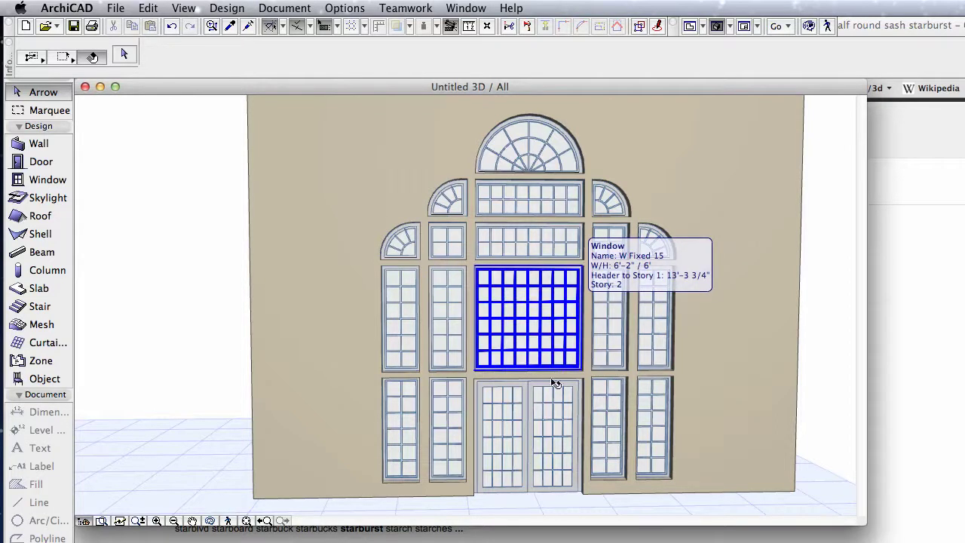
pyautogui.click(441, 208)
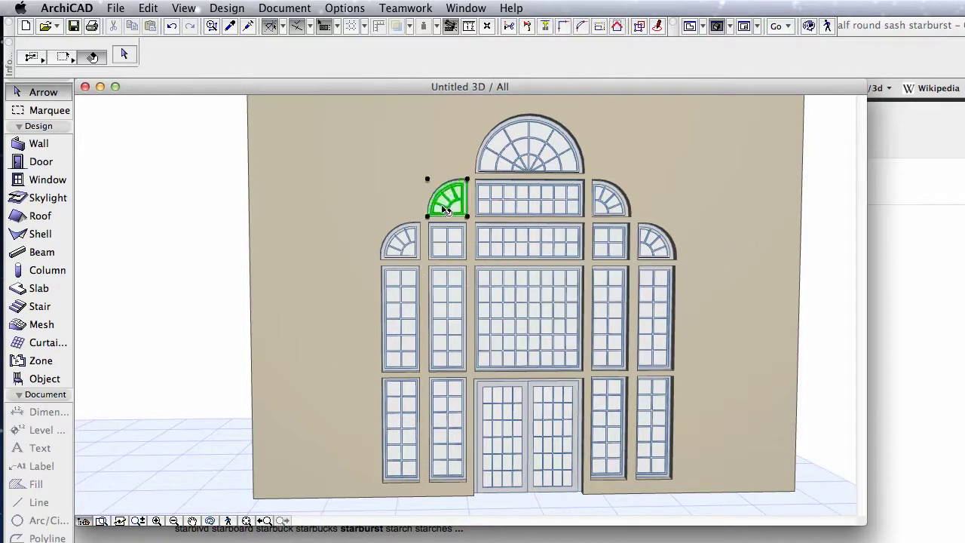
pyautogui.press('Delete')
pyautogui.click(455, 251)
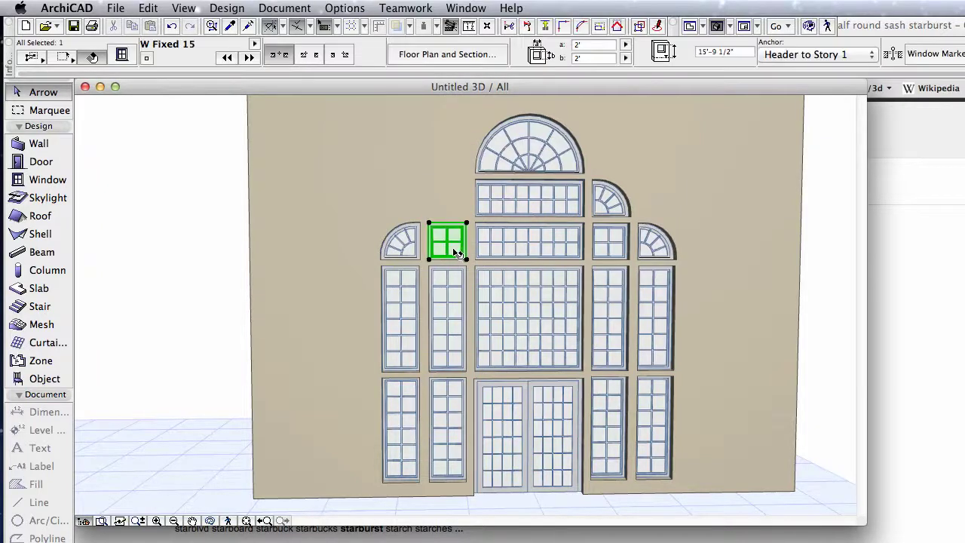
# Step: Delete the small square window, the outer-left quarter-round window and the outer upper tall window
pyautogui.press('Delete')
pyautogui.click(398, 245)
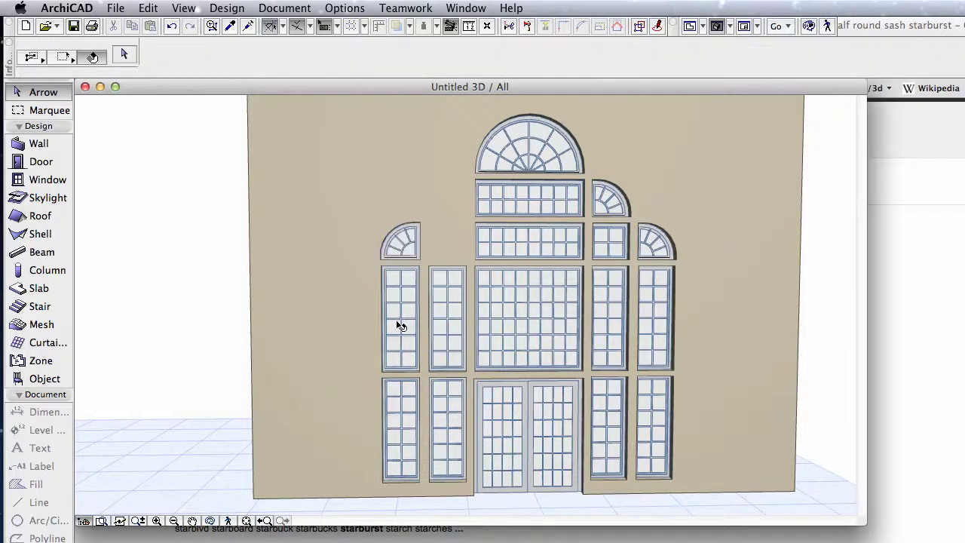
pyautogui.press('Delete')
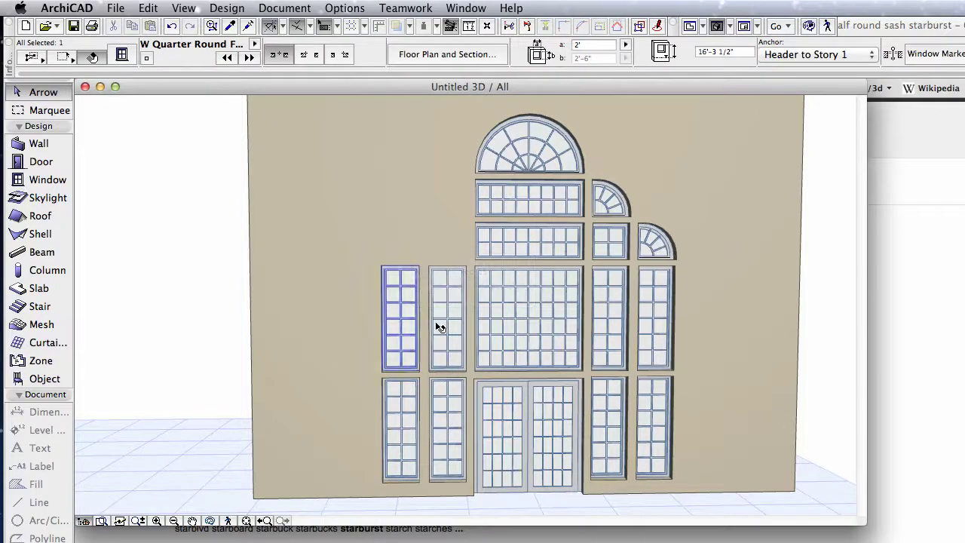
pyautogui.click(400, 317)
pyautogui.press('Delete')
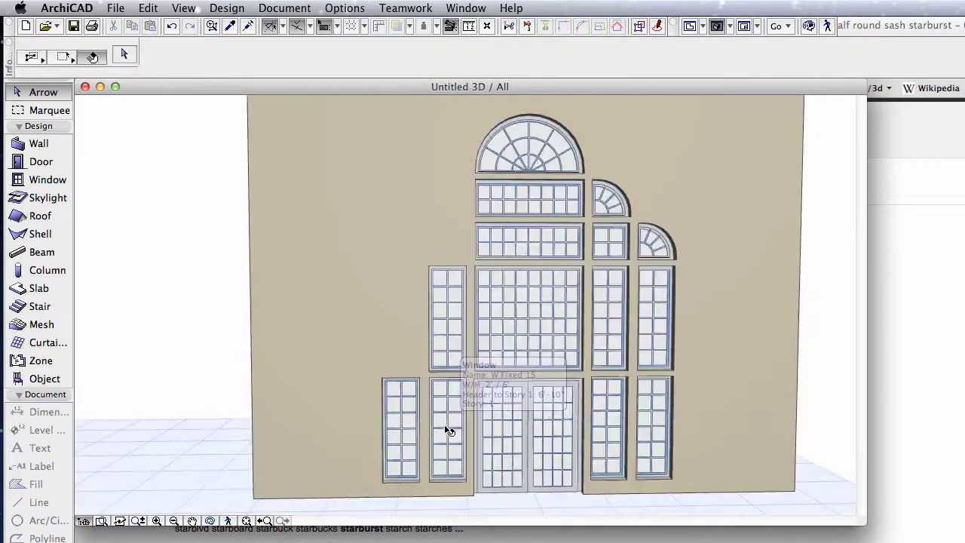
# Step: Delete the outer lower-left tall window and select the tall window beside the doors
pyautogui.click(448, 430)
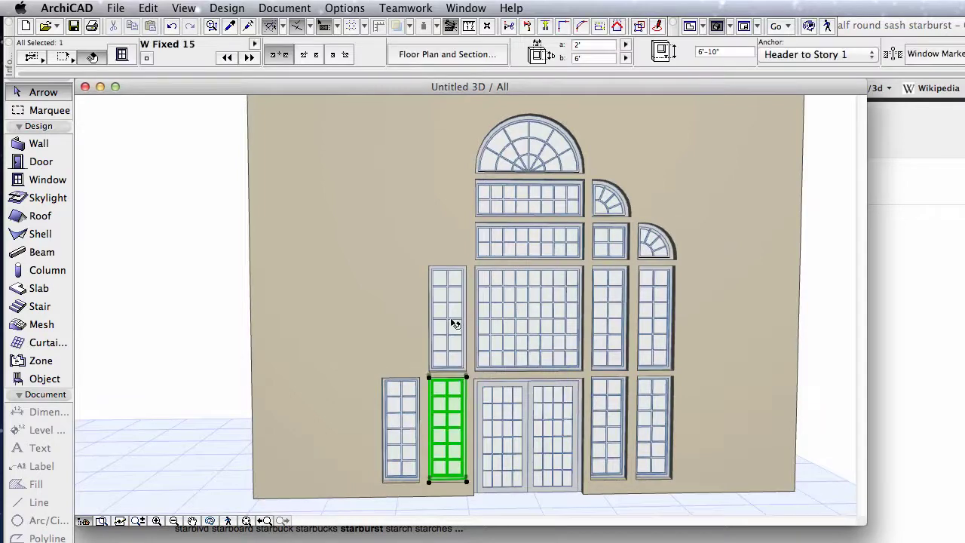
pyautogui.click(420, 469)
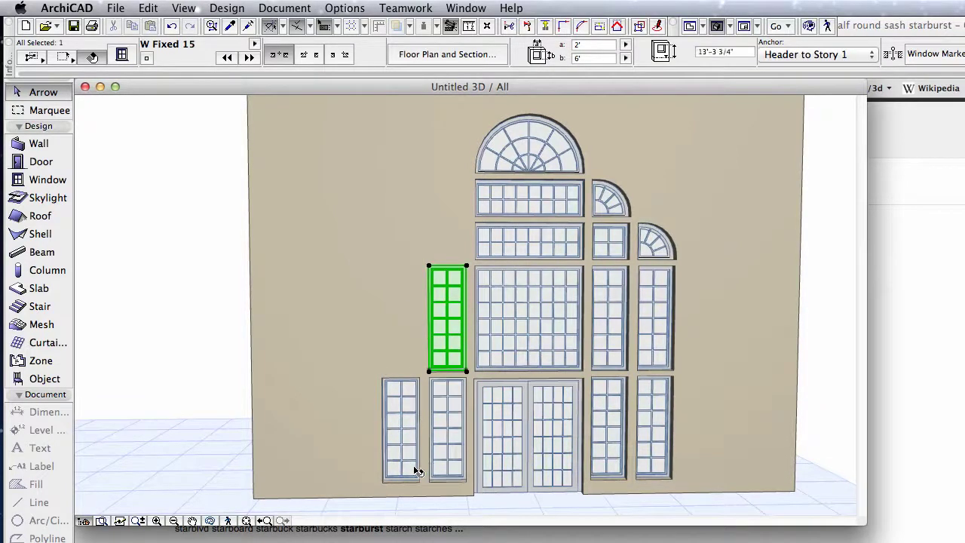
pyautogui.click(400, 469)
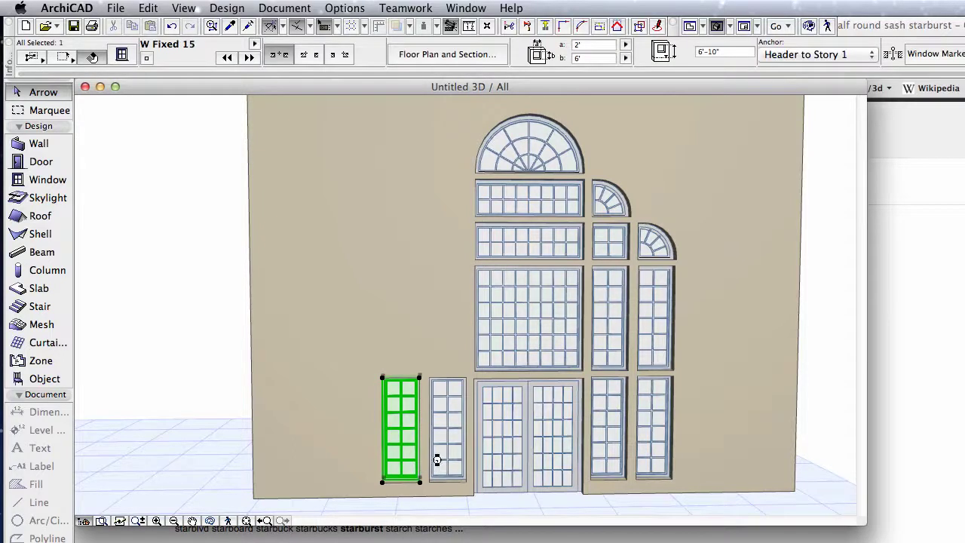
pyautogui.press('Delete')
pyautogui.click(553, 465)
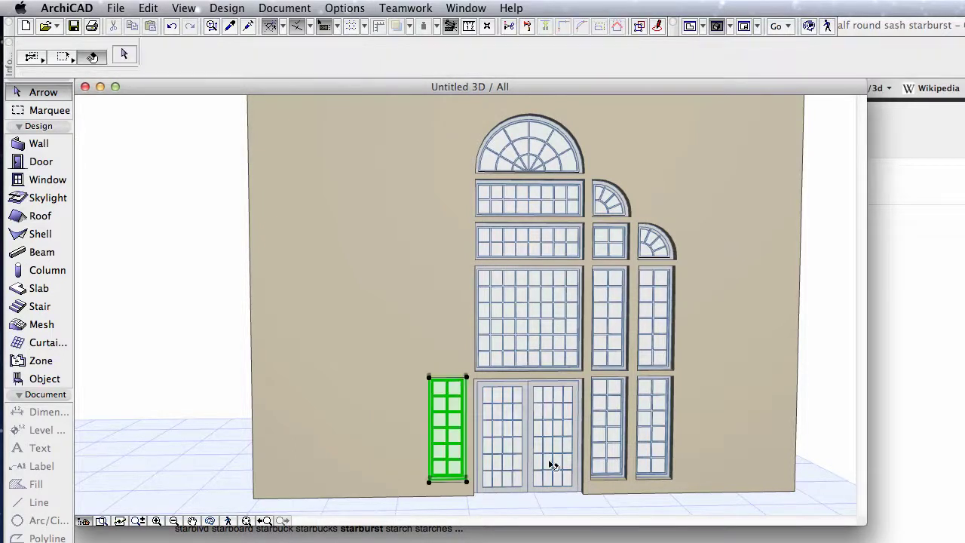
# Step: Delete the tall window by the doors and select the seven right-side quarter-round, square and fixed windows
pyautogui.press('Delete')
pyautogui.click(612, 210)
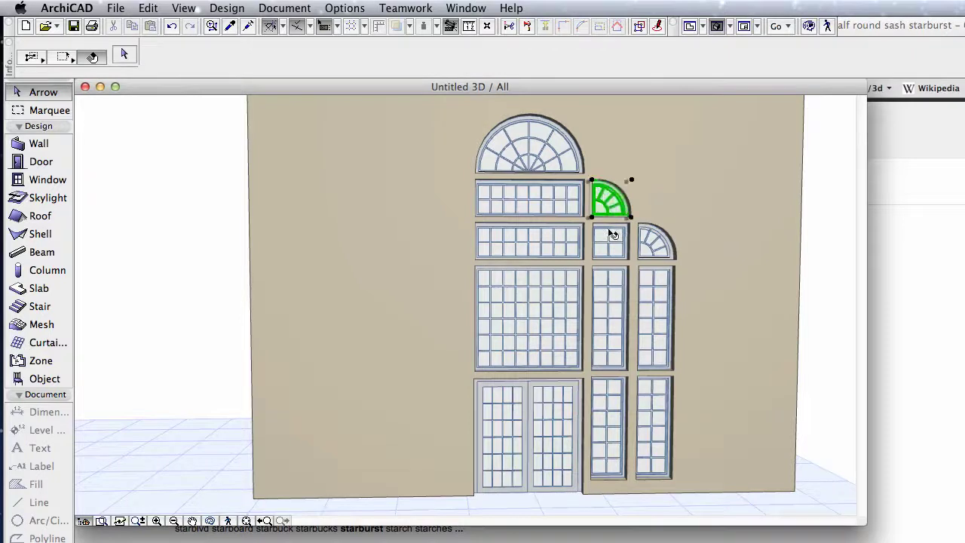
pyautogui.keyDown('shift'); pyautogui.click(614, 243); pyautogui.keyUp('shift')
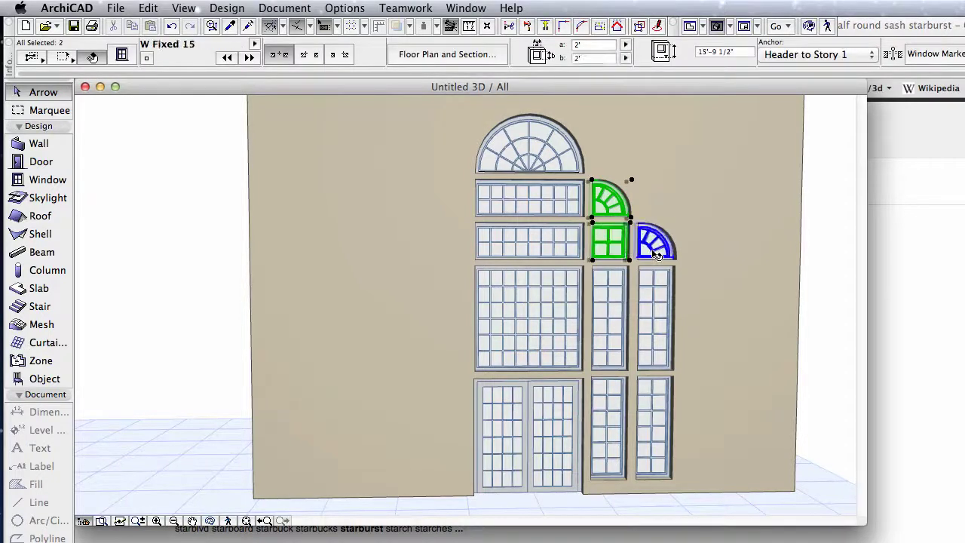
pyautogui.keyDown('shift'); pyautogui.click(645, 249); pyautogui.keyUp('shift')
pyautogui.keyDown('shift'); pyautogui.click(657, 295); pyautogui.keyUp('shift')
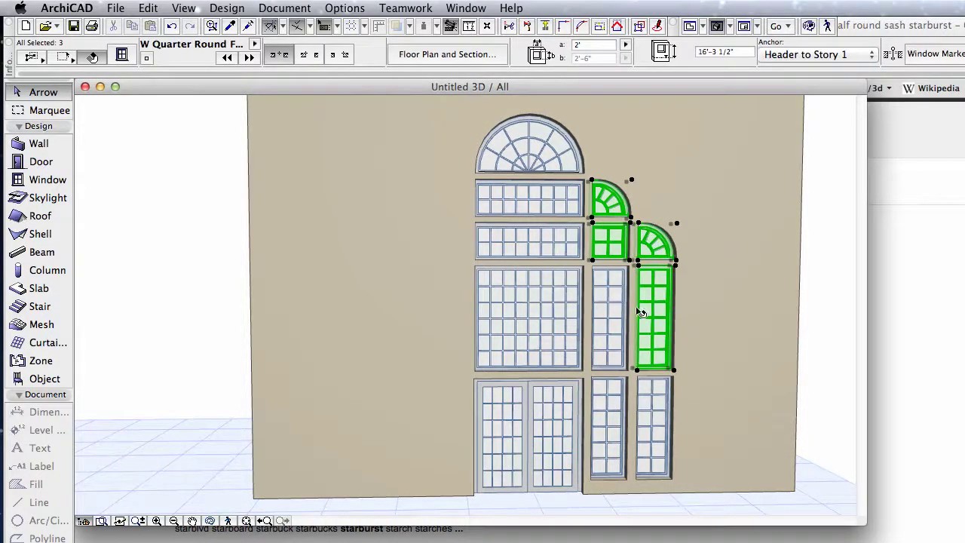
pyautogui.keyDown('shift'); pyautogui.click(620, 317); pyautogui.keyUp('shift')
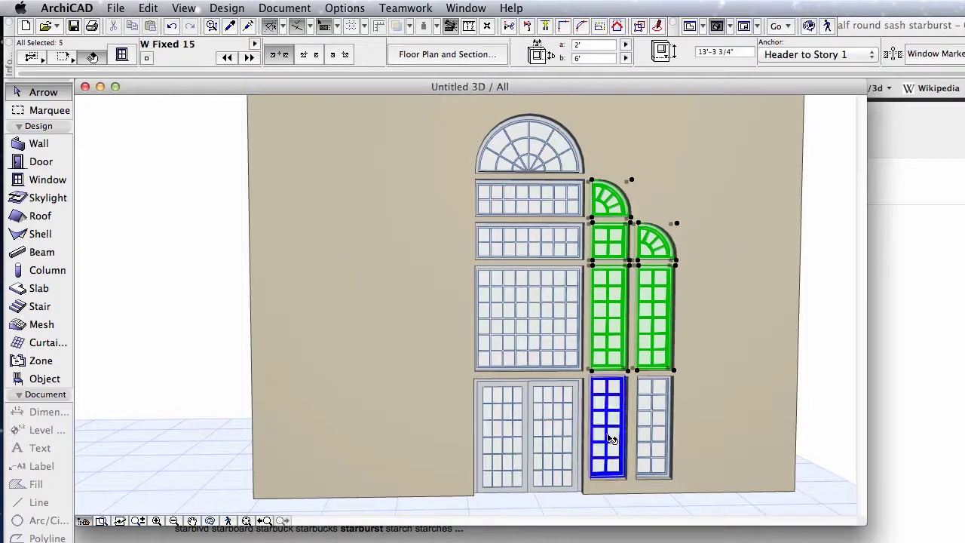
pyautogui.keyDown('shift'); pyautogui.click(612, 439); pyautogui.keyUp('shift')
pyautogui.keyDown('shift'); pyautogui.click(653, 435); pyautogui.keyUp('shift')
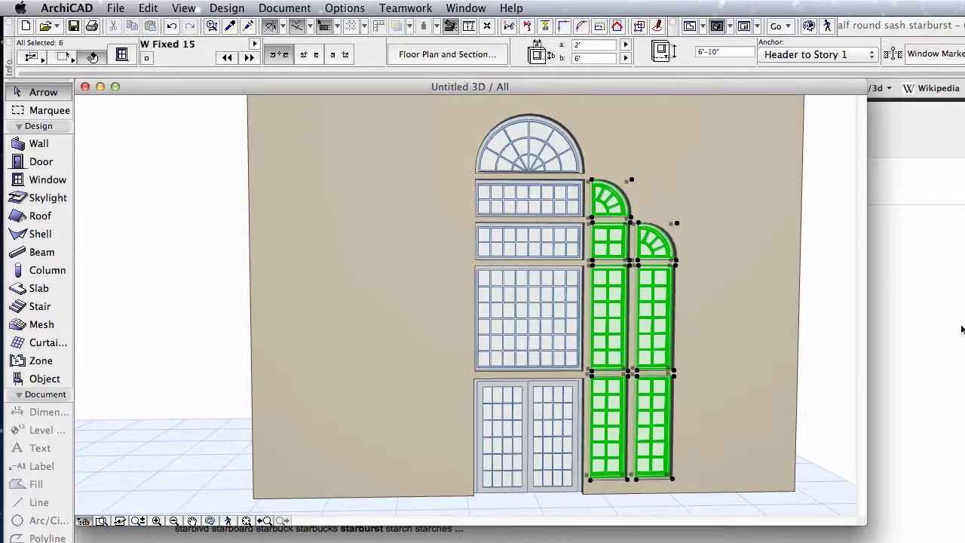
# Step: Mirror a copy of the selected windows about an axis through the central window
pyautogui.rightClick(829, 307)
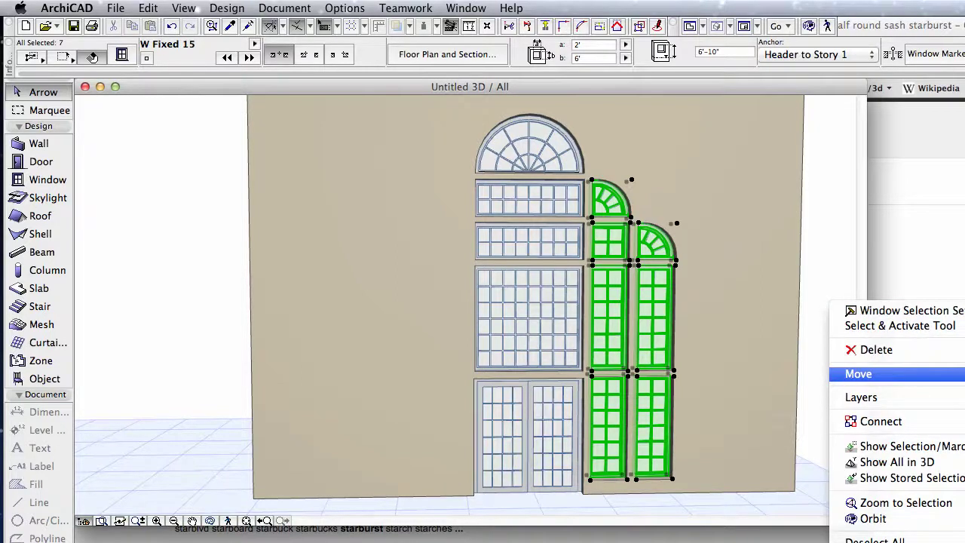
pyautogui.click(175, 223)
pyautogui.rightClick(176, 224)
pyautogui.press('Escape')
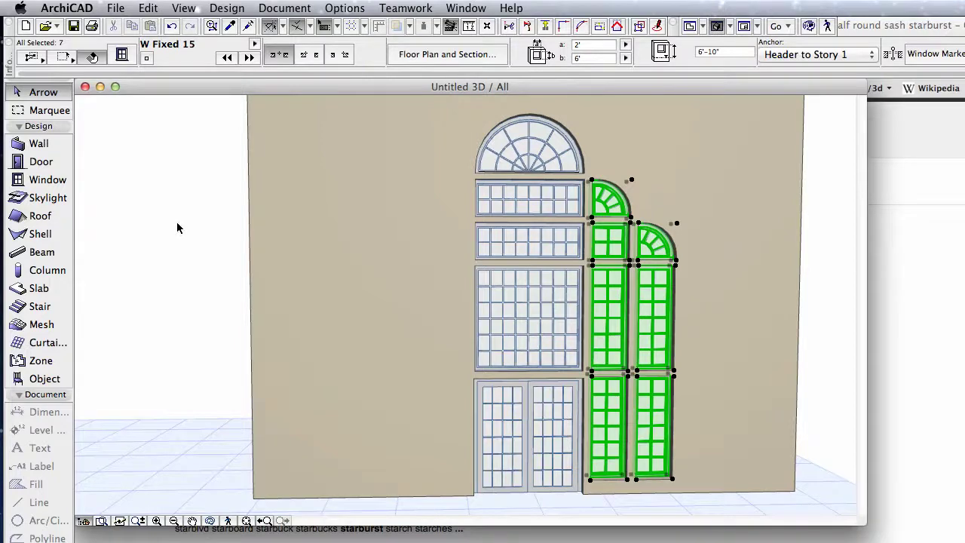
pyautogui.rightClick(178, 227)
pyautogui.moveTo(263, 300)
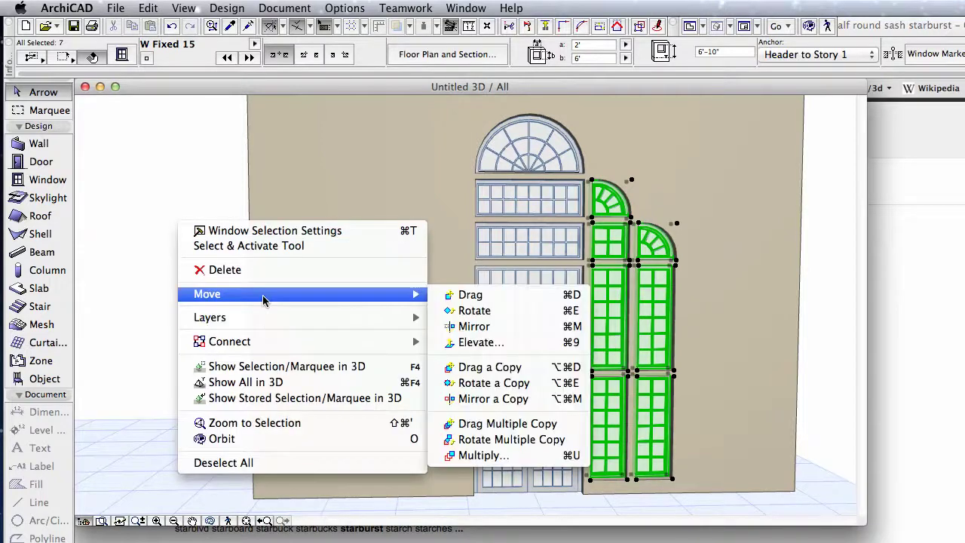
pyautogui.click(547, 405)
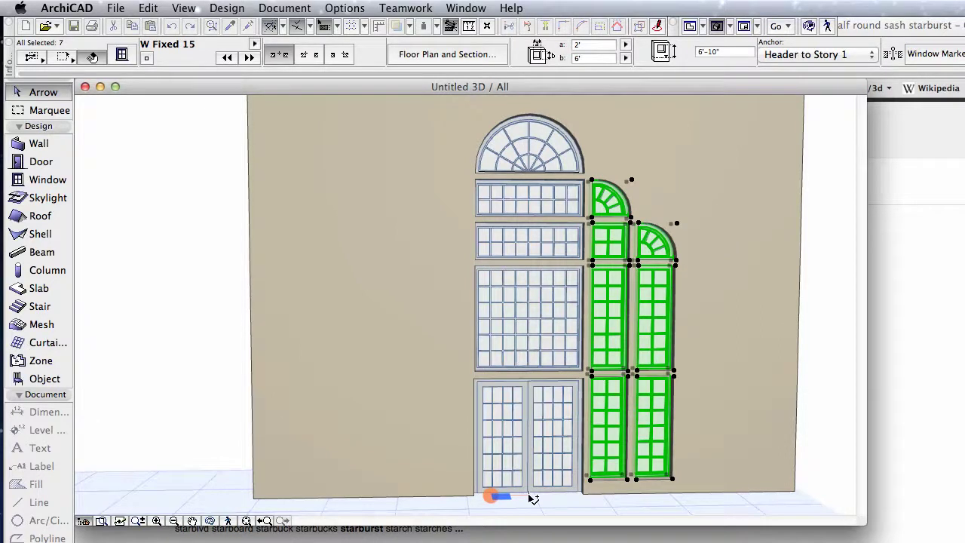
pyautogui.click(532, 498)
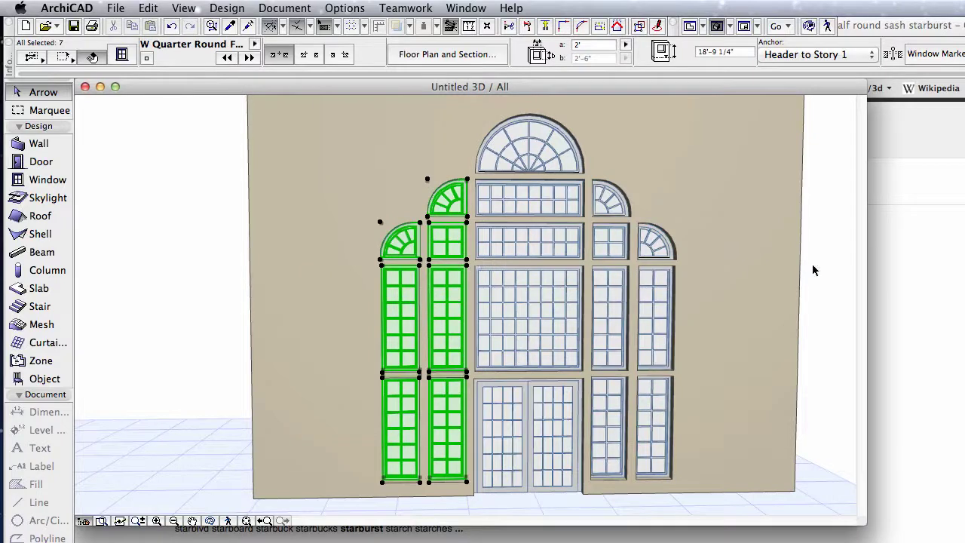
pyautogui.click(157, 215)
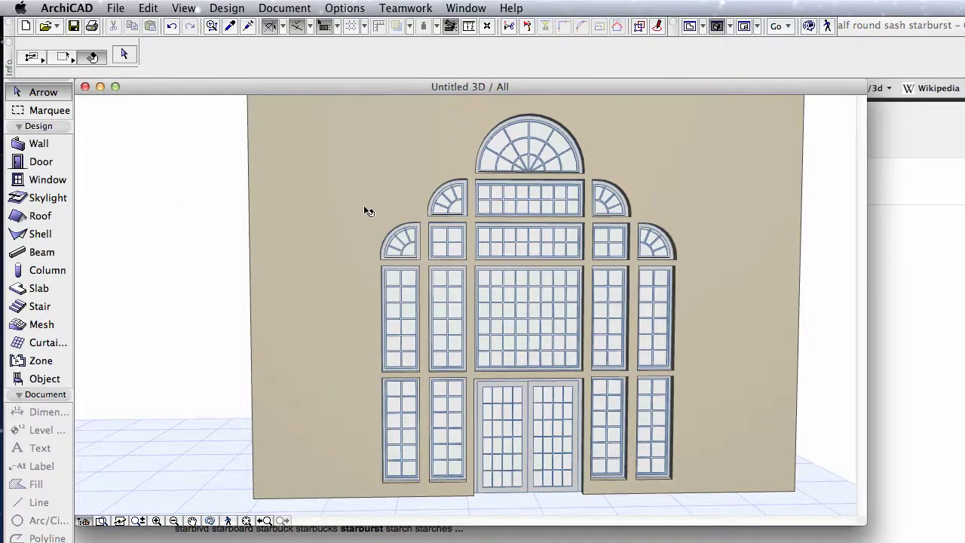
# Step: Re-elevate the outer left upper fixed window from its corner node to align with neighbouring windows
pyautogui.scroll(4, 607, 386)
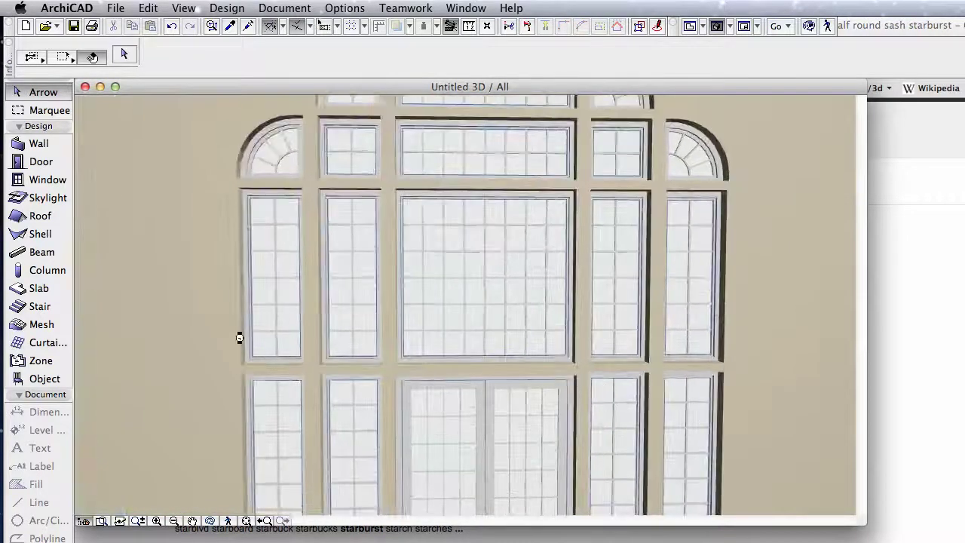
pyautogui.scroll(4, 264, 341)
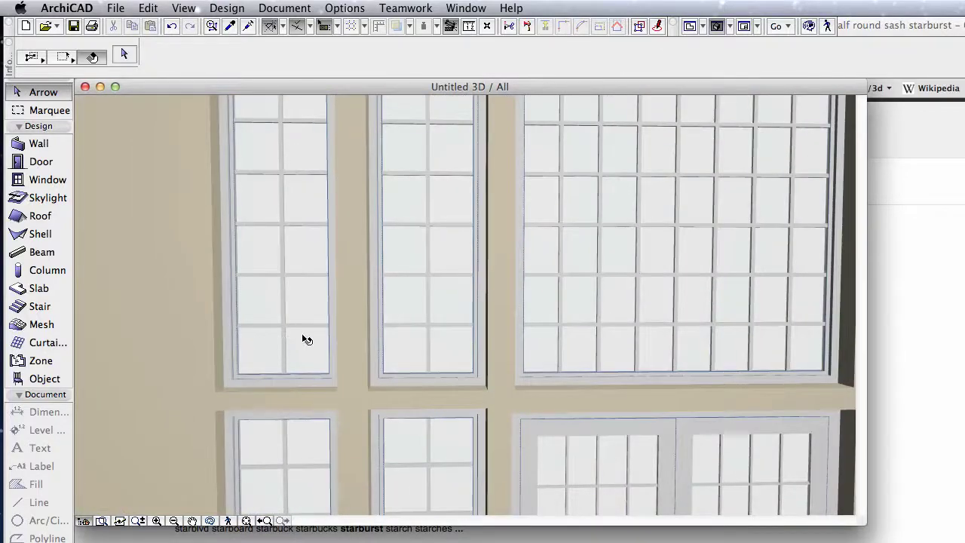
pyautogui.click(306, 339)
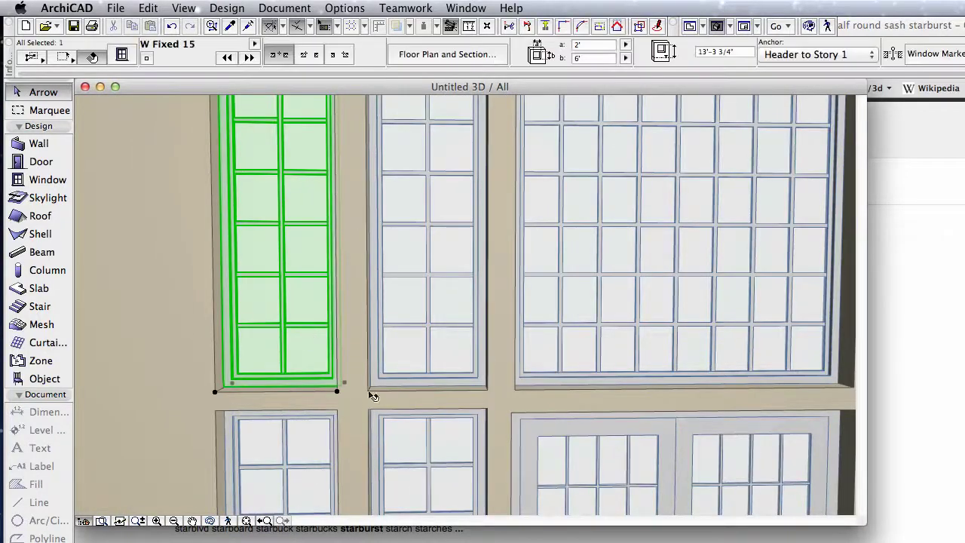
pyautogui.click(338, 392)
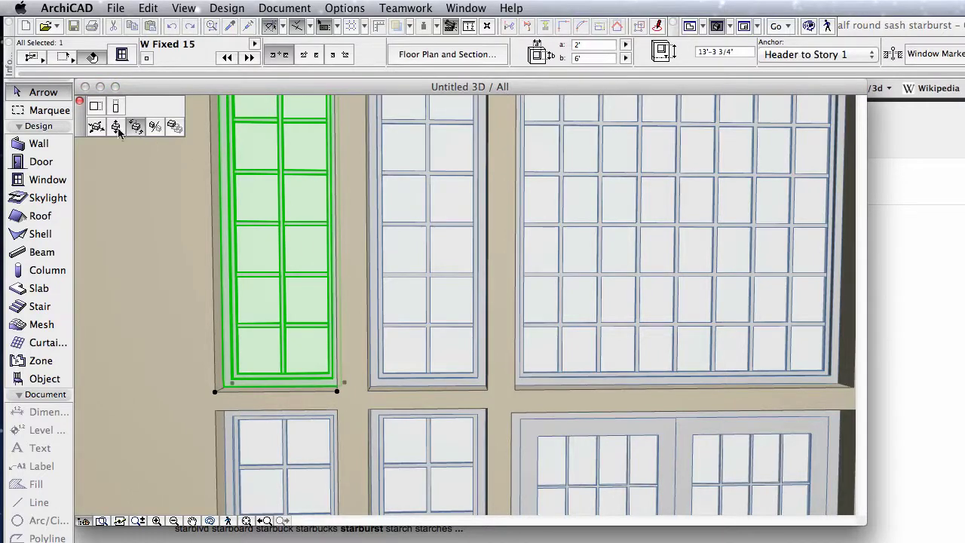
pyautogui.click(117, 129)
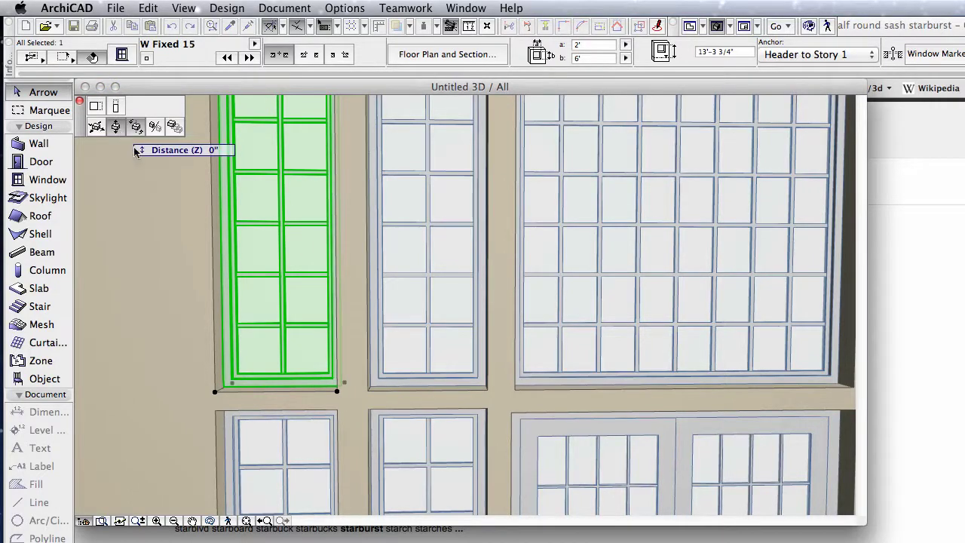
pyautogui.click(338, 414)
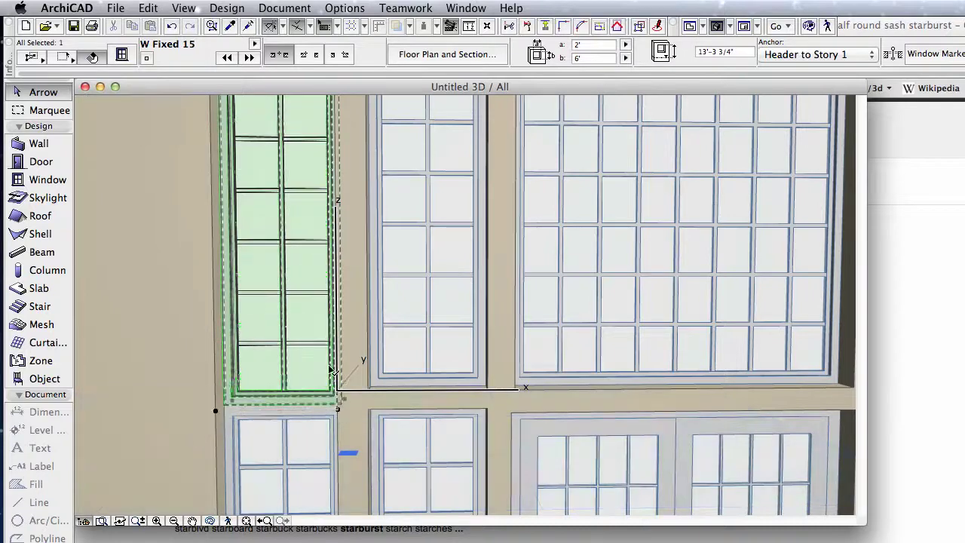
pyautogui.click(338, 411)
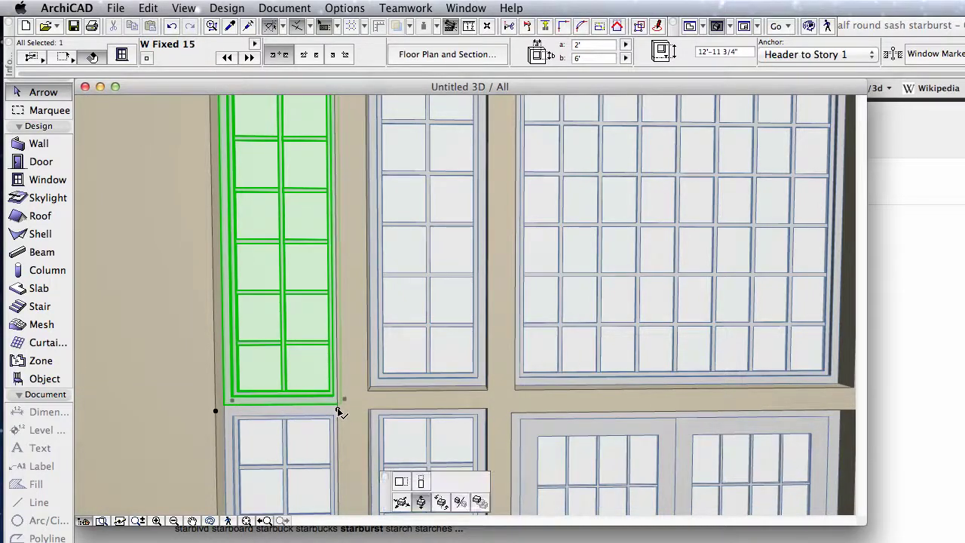
pyautogui.click(424, 500)
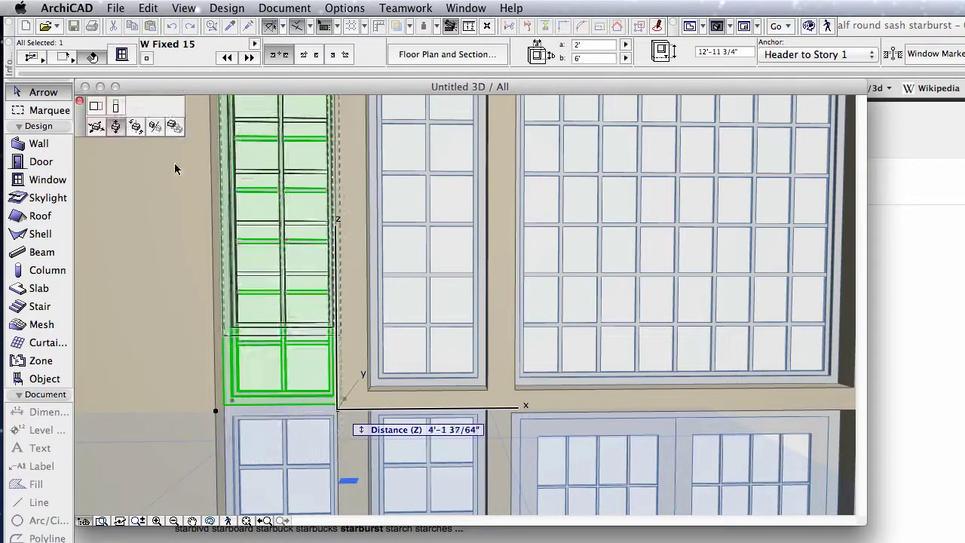
pyautogui.click(370, 393)
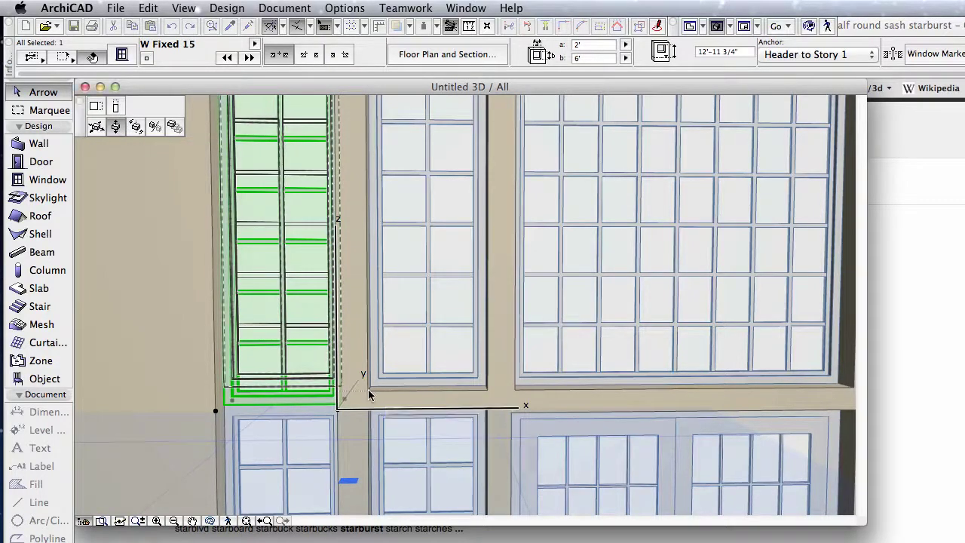
pyautogui.scroll(-5, 545, 310)
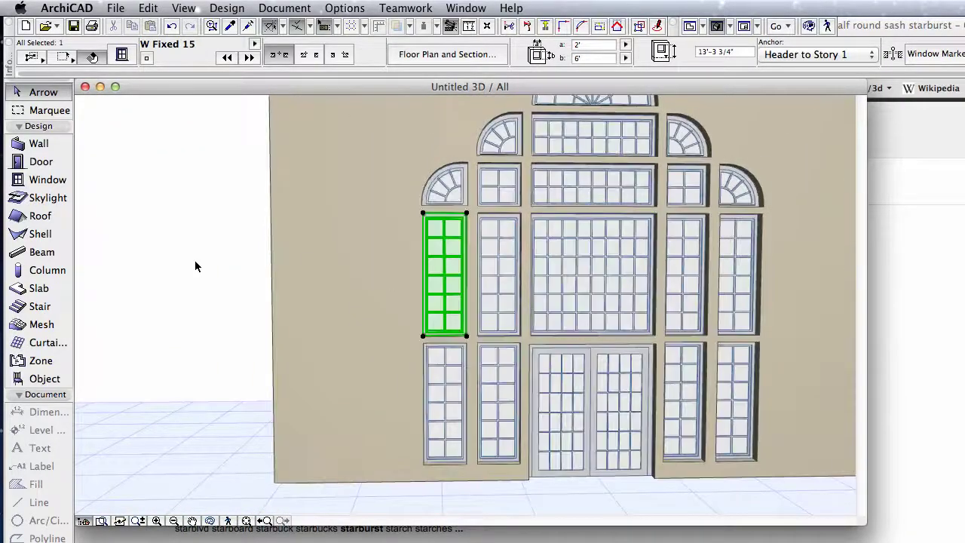
# Step: Deselect the window, orbit the wall to an oblique view, then switch to the 1st FLOOR plan
pyautogui.click(195, 261)
pyautogui.scroll(-3, 213, 237)
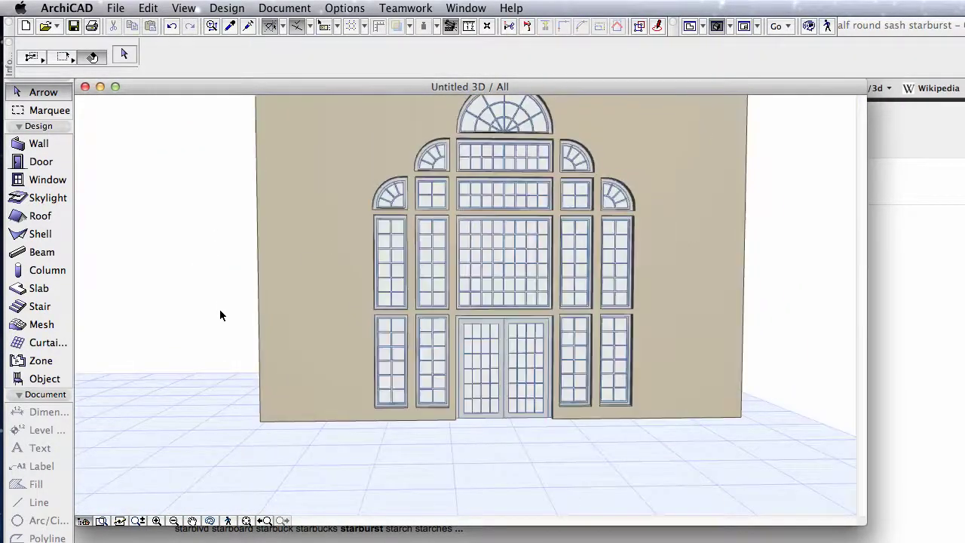
pyautogui.moveTo(184, 218); pyautogui.dragTo(265, 340)
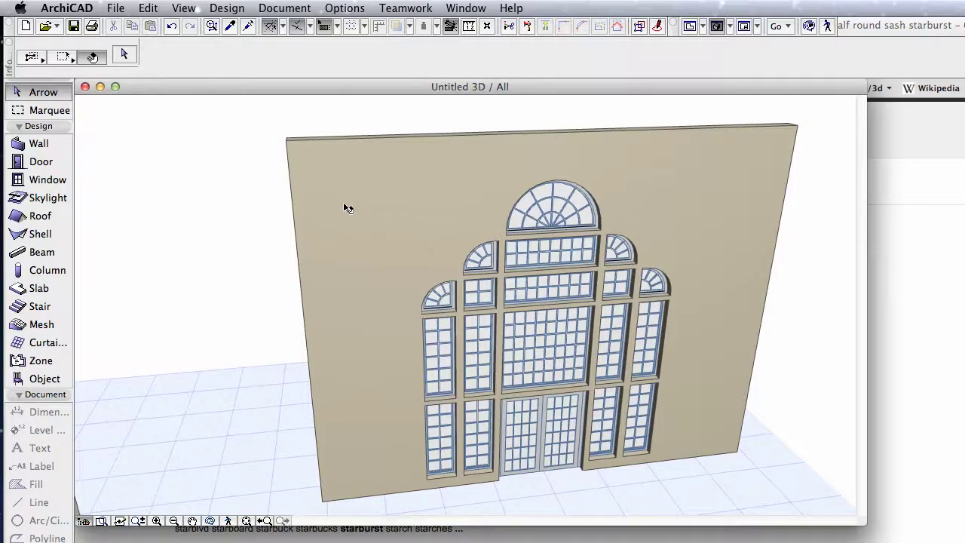
pyautogui.press('F2')
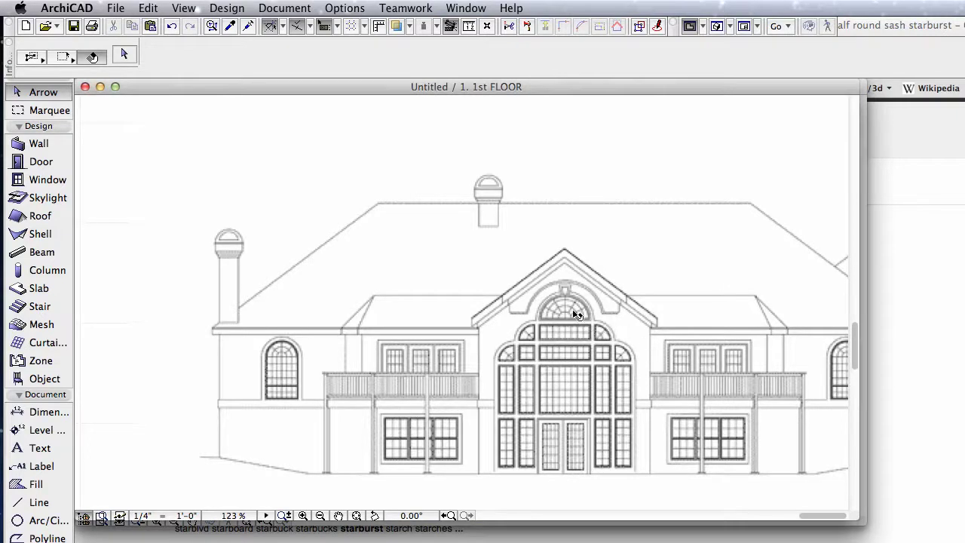
# Step: Zoom and pan the floor plan to the house sketch and its arched window
pyautogui.moveTo(576, 315)
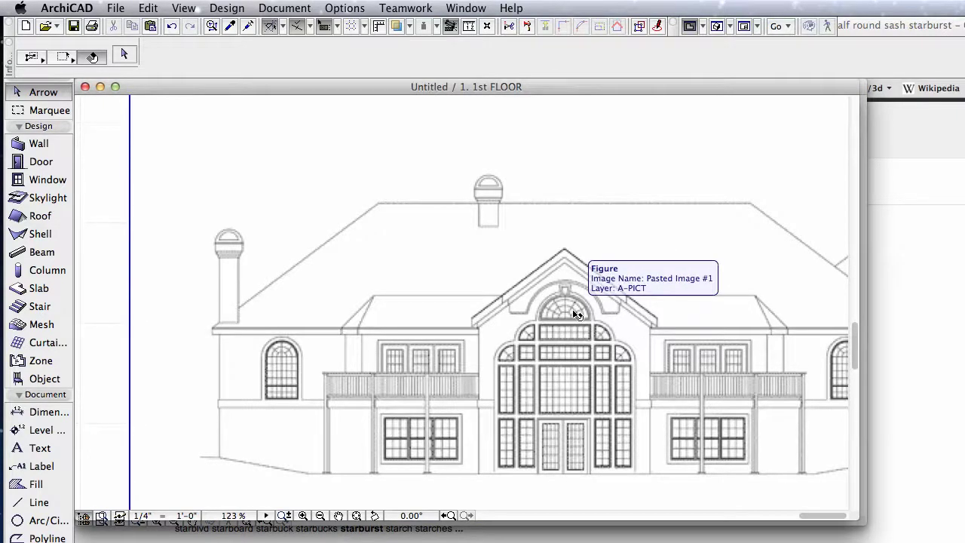
pyautogui.scroll(-5, 562, 343)
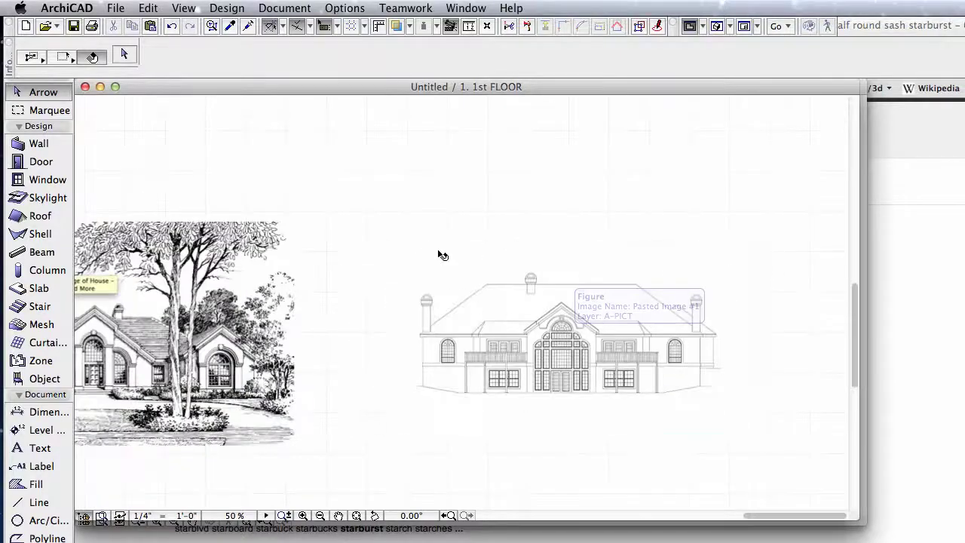
pyautogui.scroll(-4, 440, 255)
pyautogui.hscroll(-3, 430, 154)
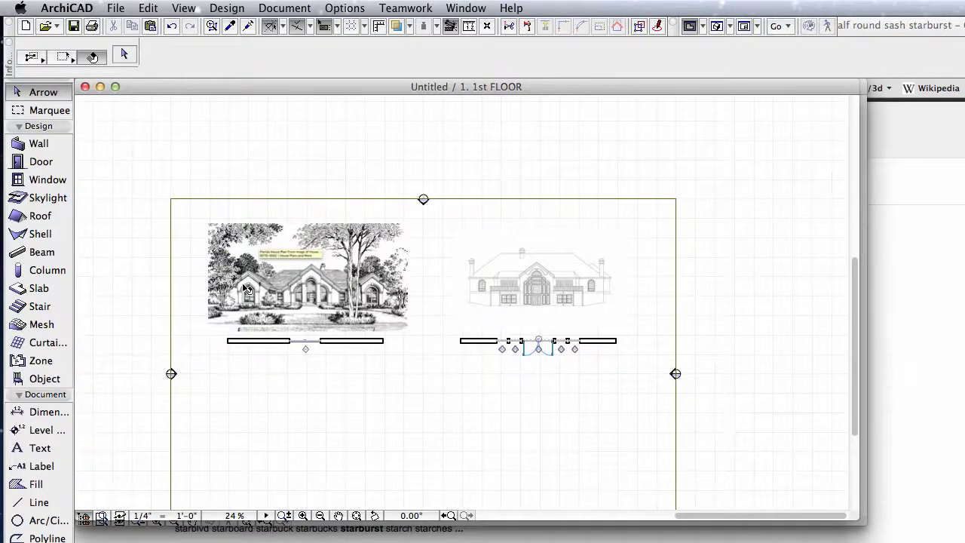
pyautogui.scroll(10, 248, 289)
pyautogui.scroll(6, 250, 307)
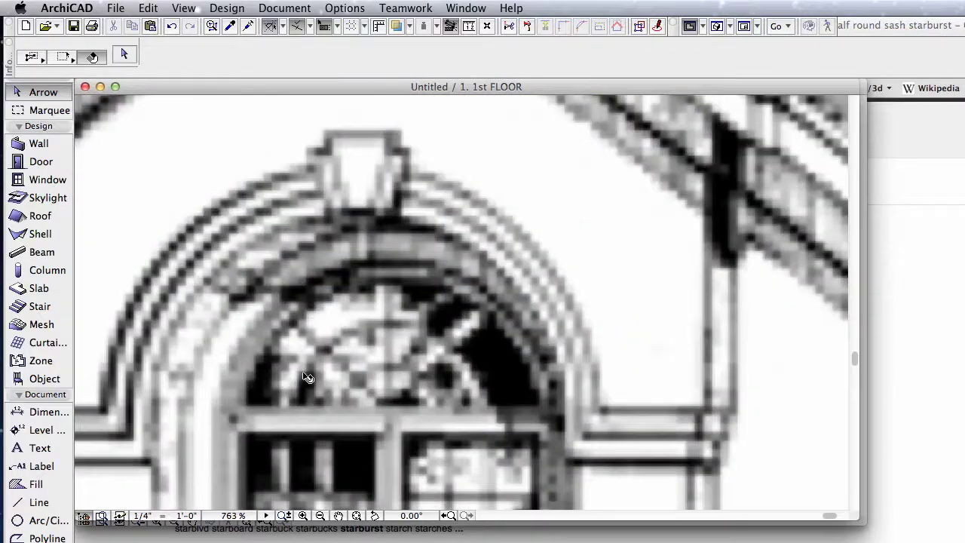
pyautogui.scroll(-8, 308, 377)
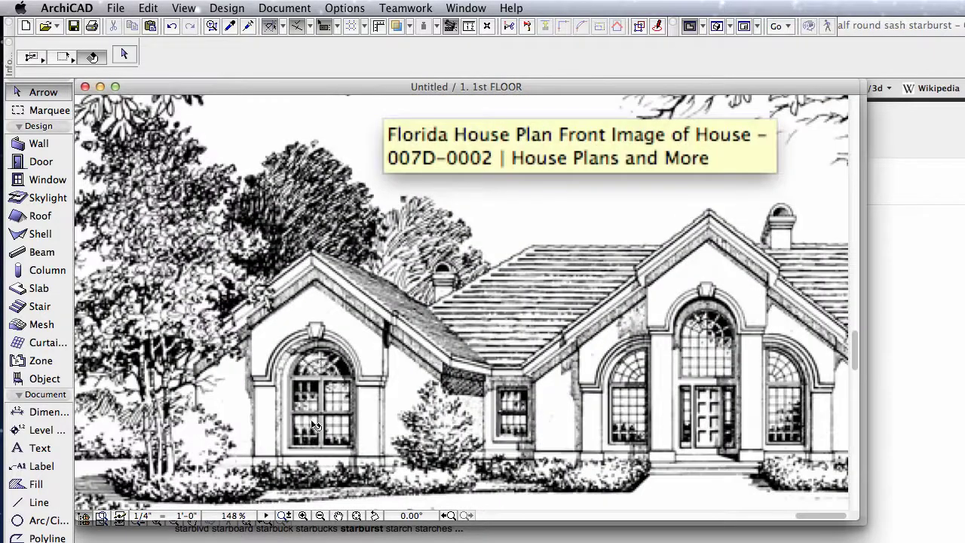